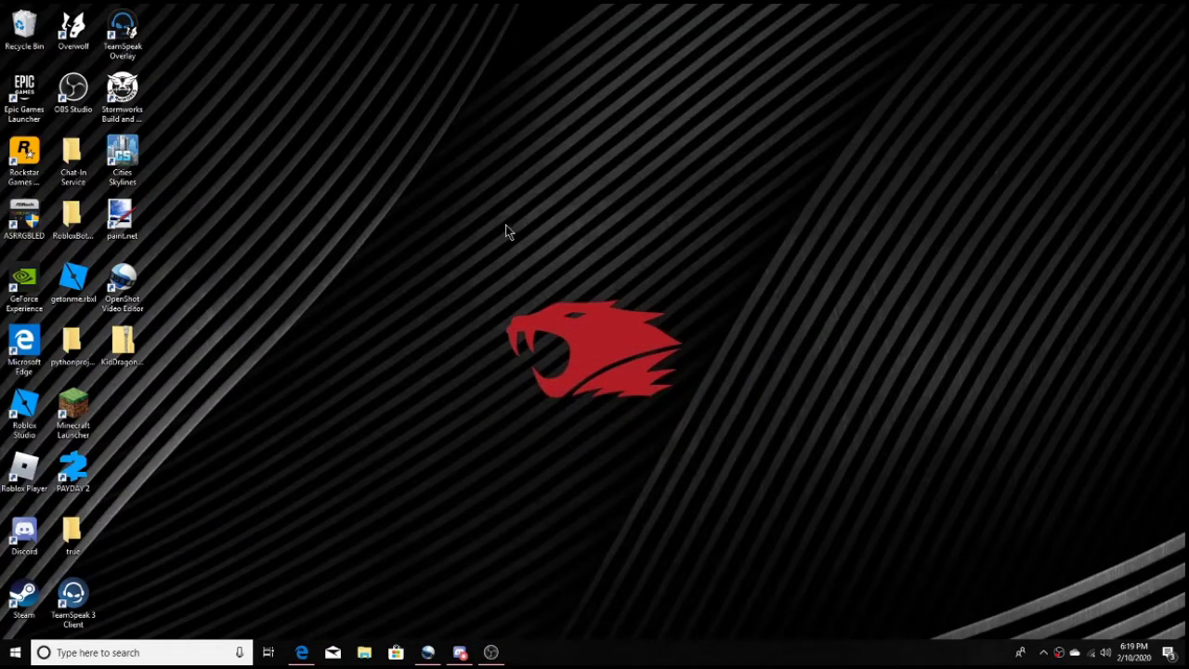
Open a new Edge tab, close the Roblox tab, and minimize Edge to the desktop
click(302, 652)
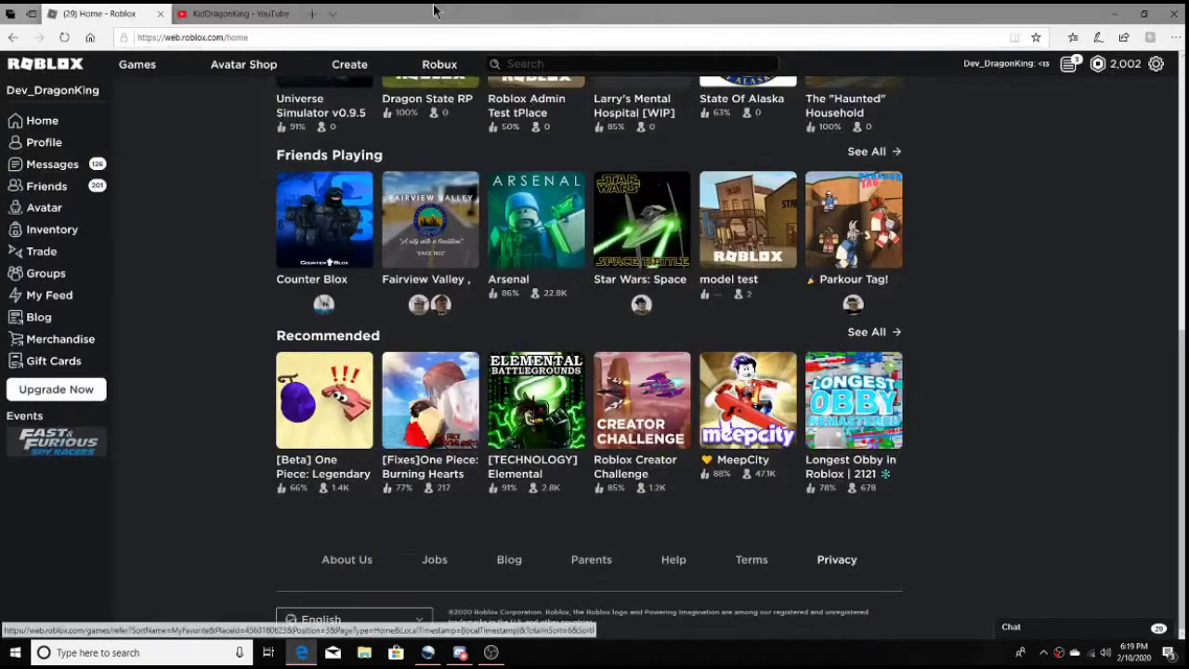
click(314, 13)
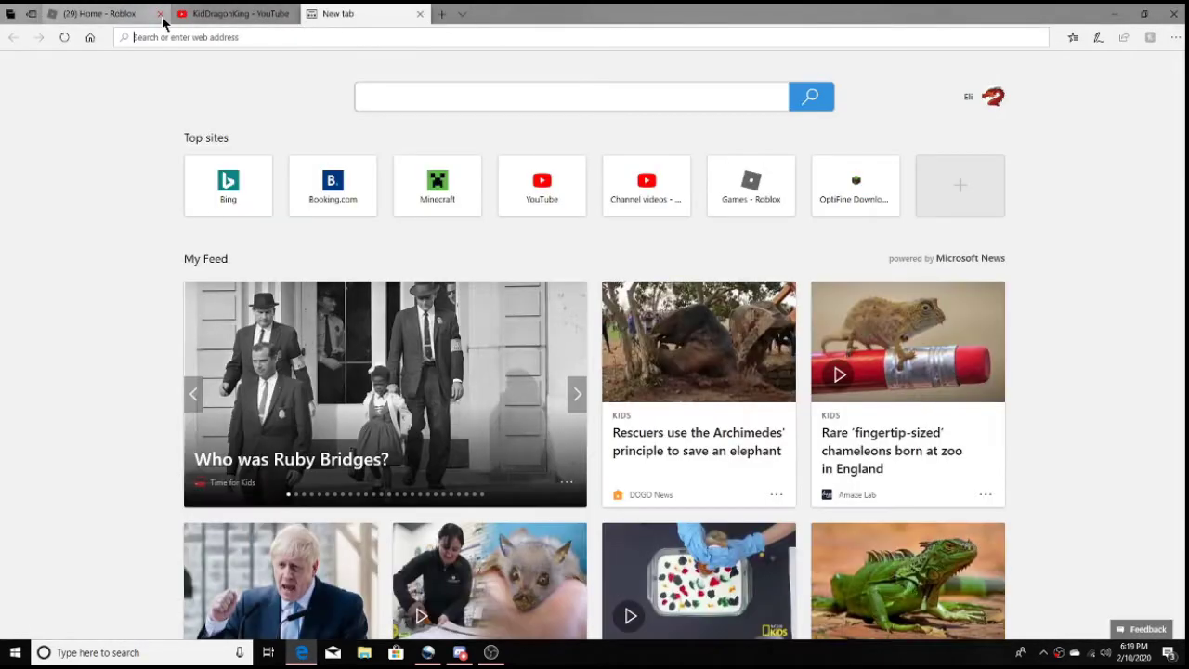
click(160, 13)
click(1115, 13)
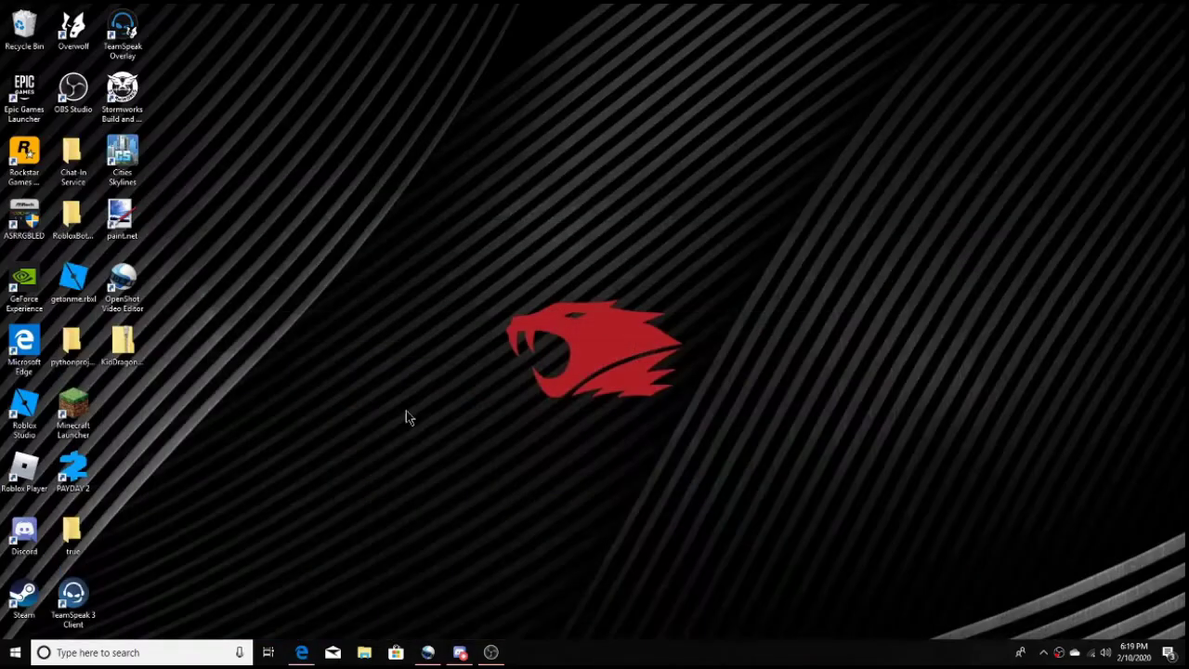
drag(220, 277, 131, 214)
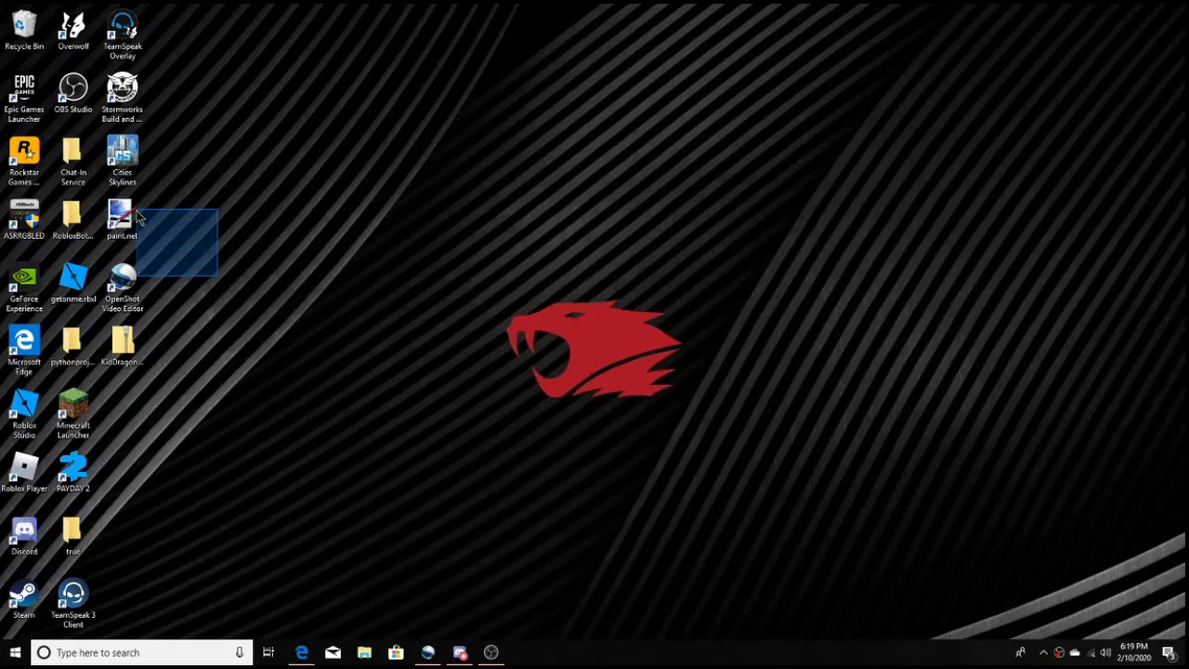
click(180, 230)
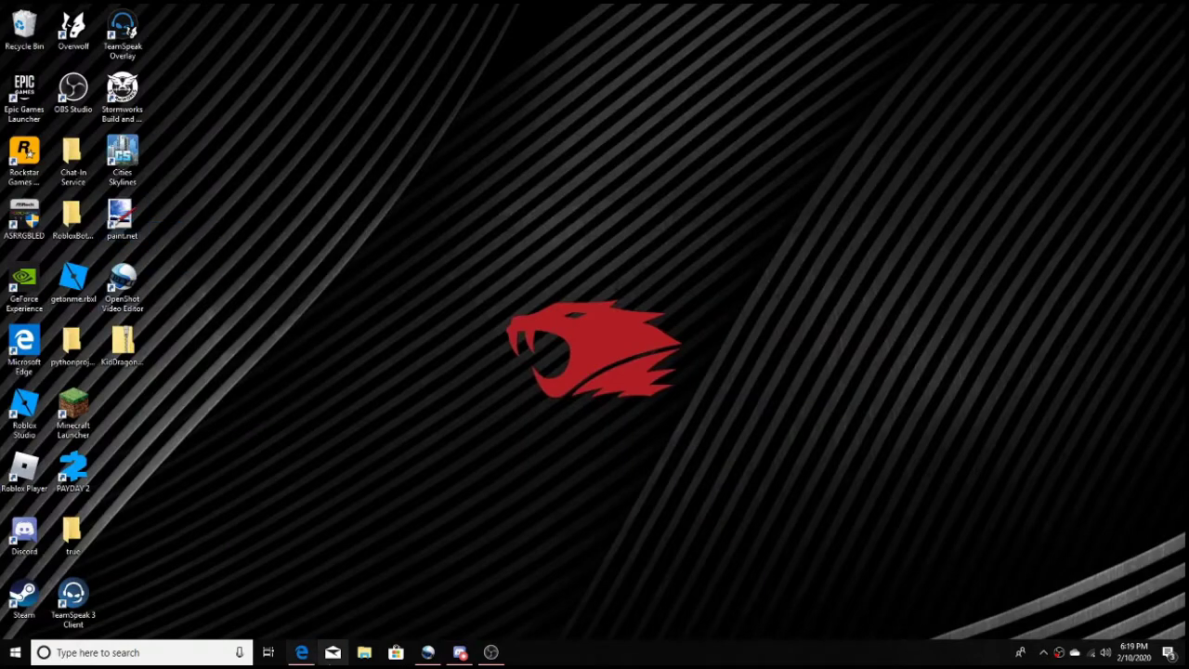
click(301, 652)
text(ww.)
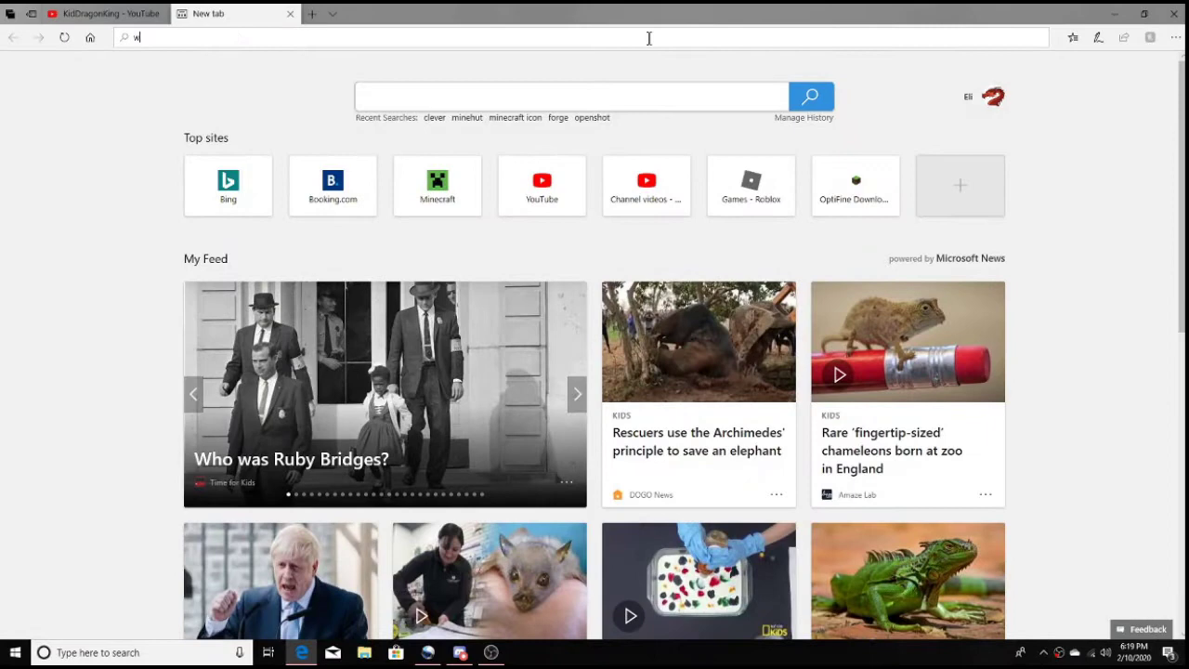
key(BackSpace)
text(w11)
key(BackSpace)
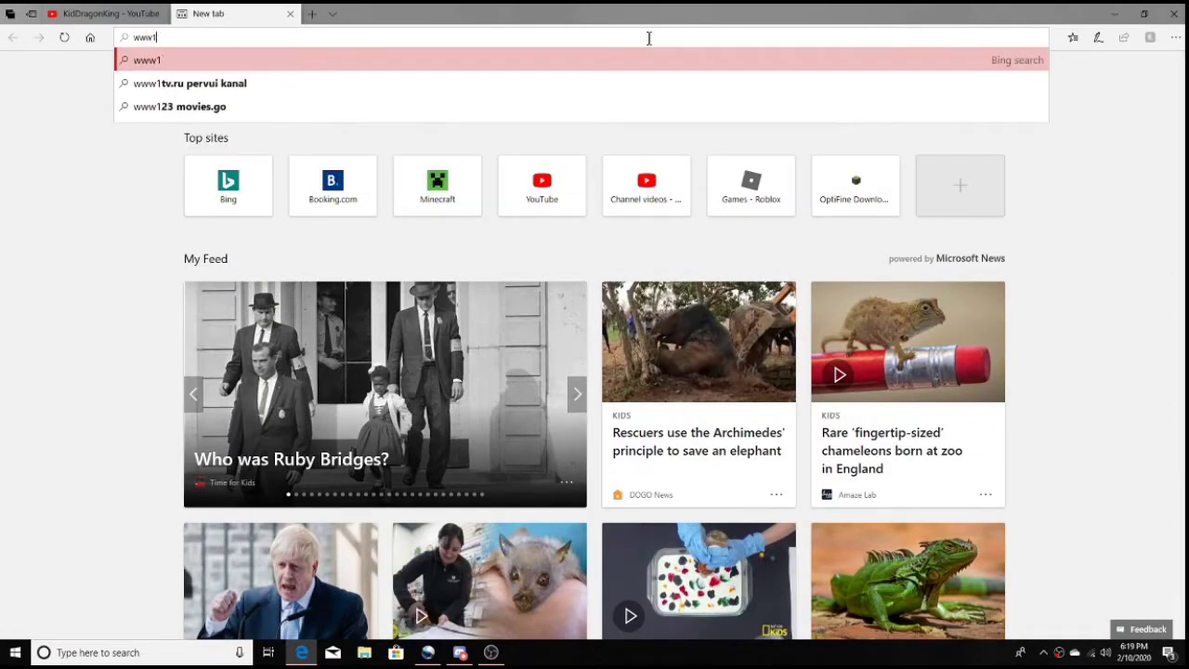
key(BackSpace)
key(BackSpace)
key(BackSpace)
key(BackSpace)
text(w)
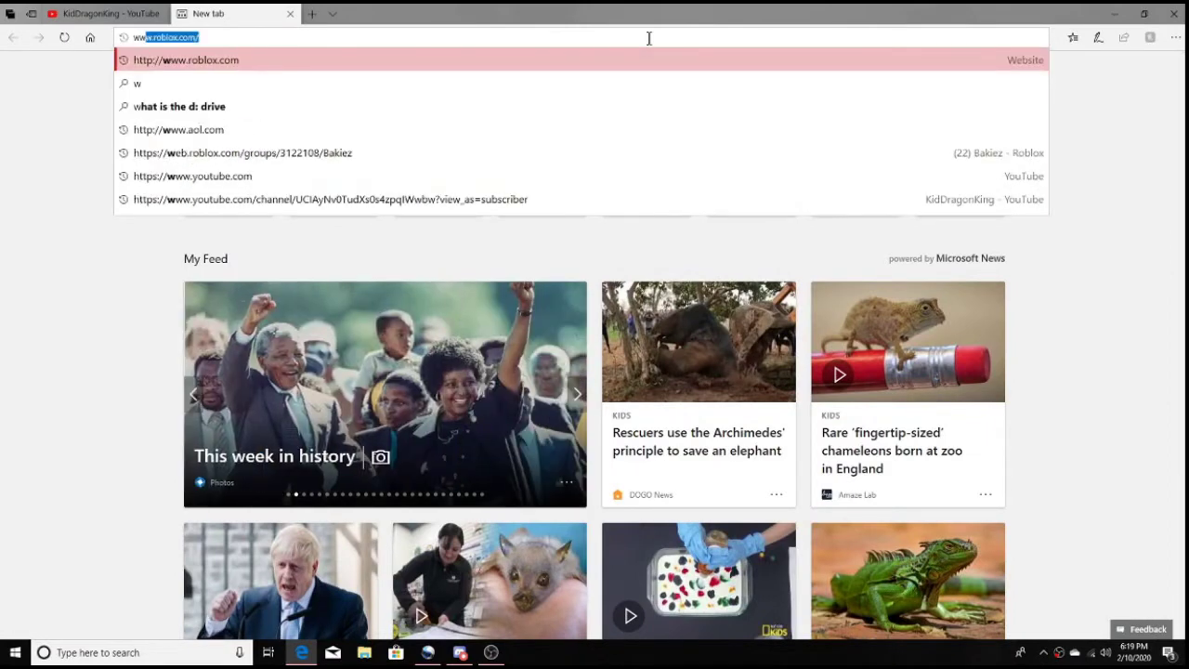
text(ww.getp)
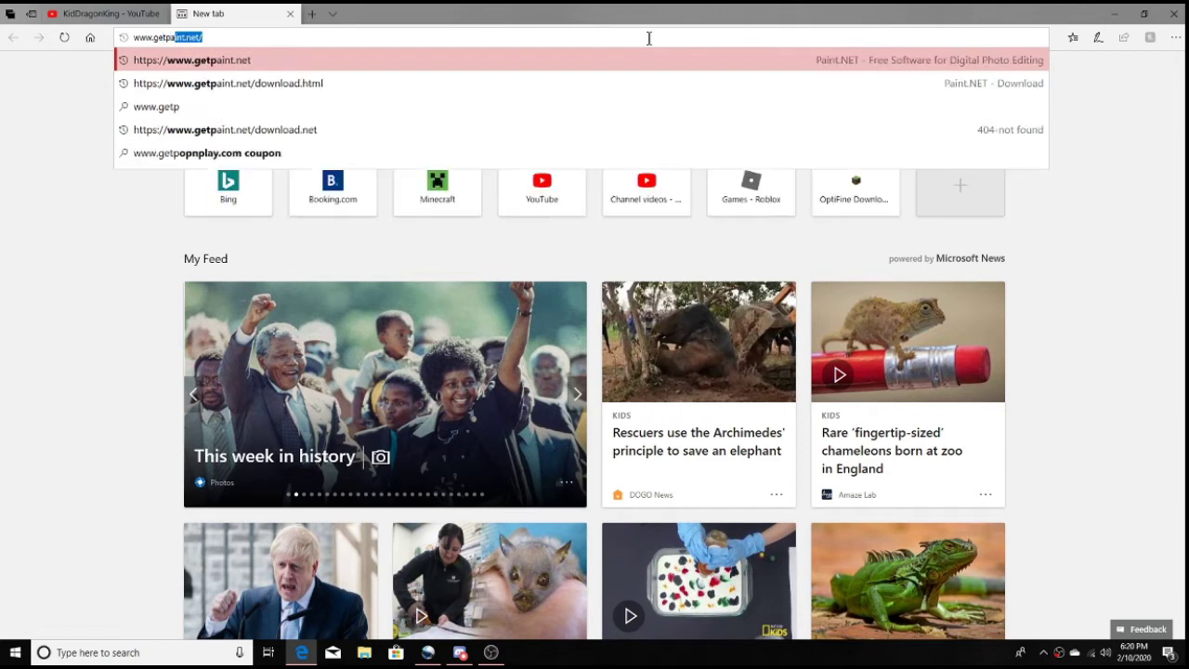
text(aint.net)
key(Return)
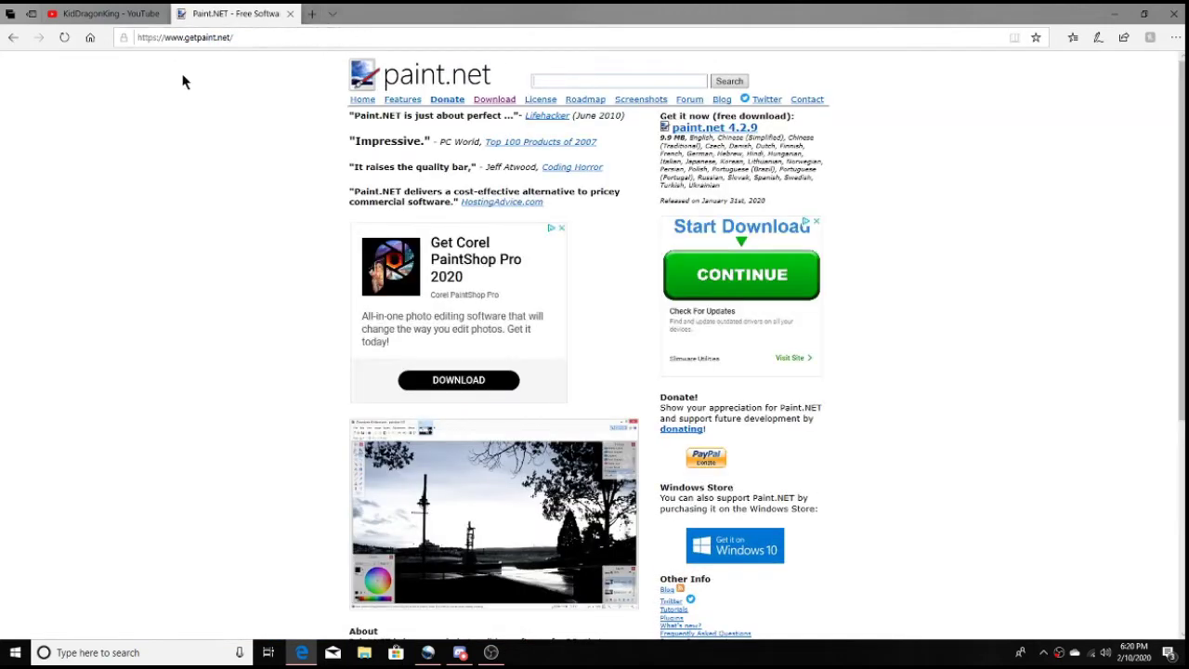
click(137, 37)
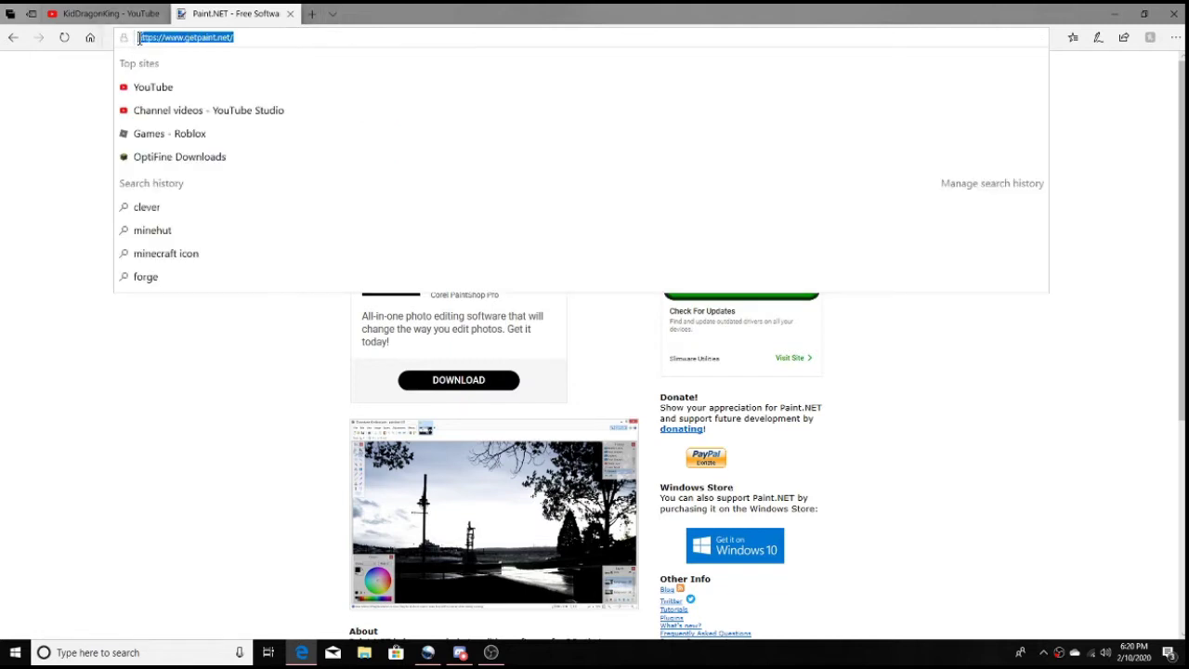
click(268, 36)
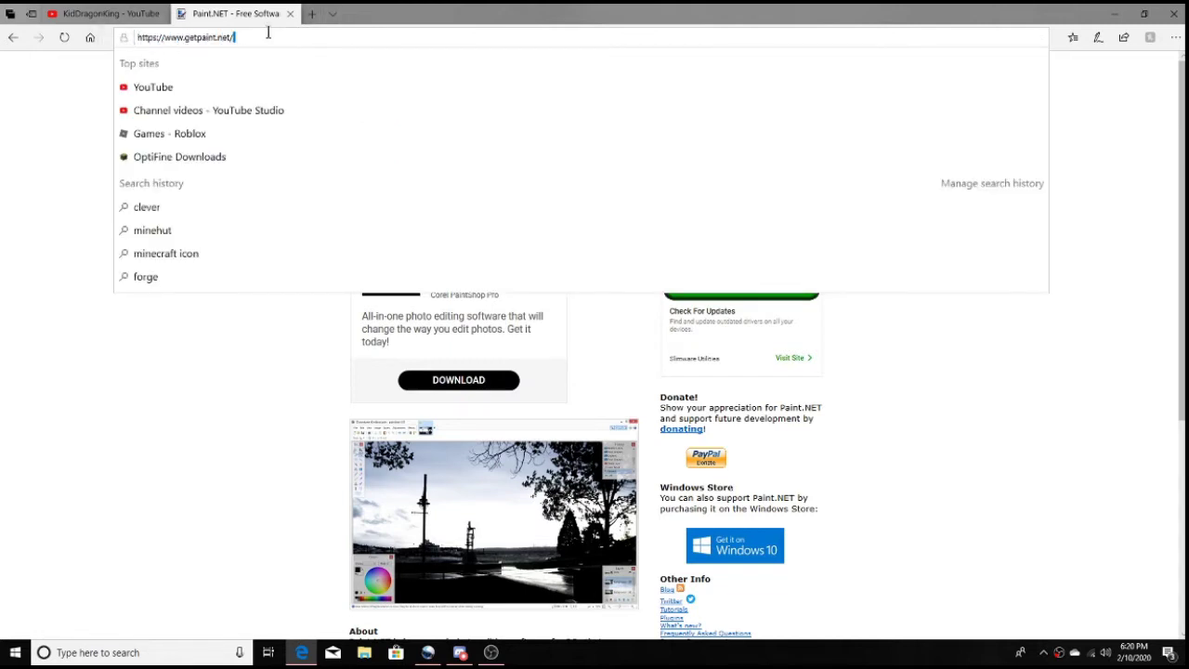
click(175, 555)
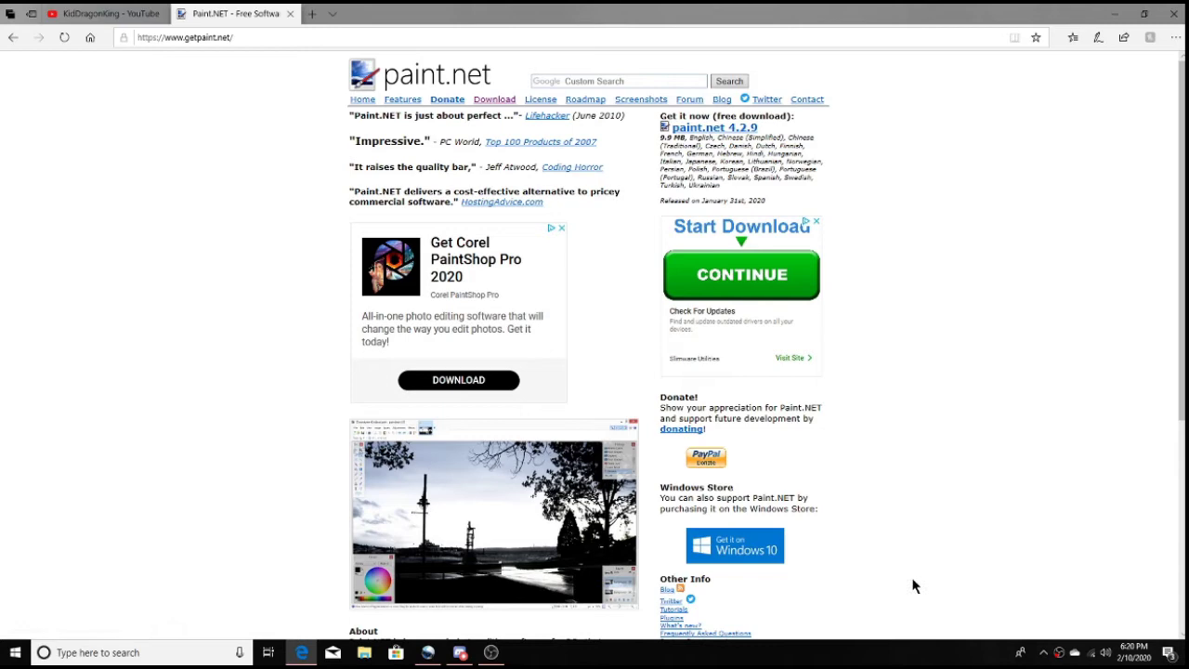
Go from the paint.net Download page to the dotPDN download page
click(501, 102)
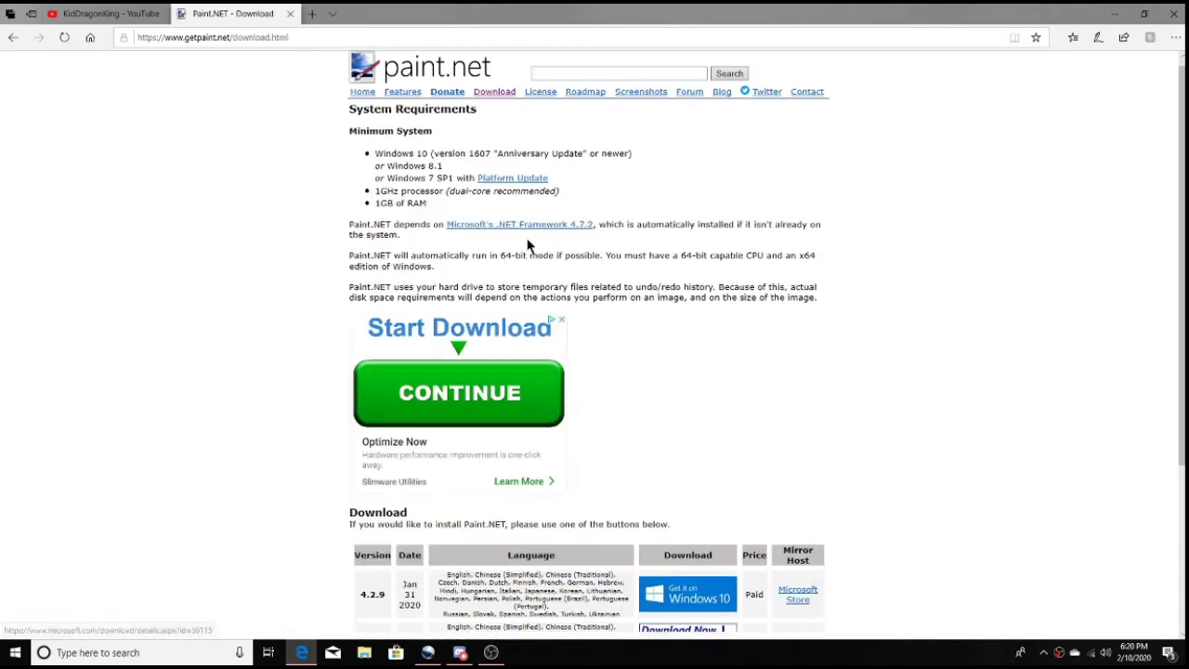
scroll(611, 276, down, 3)
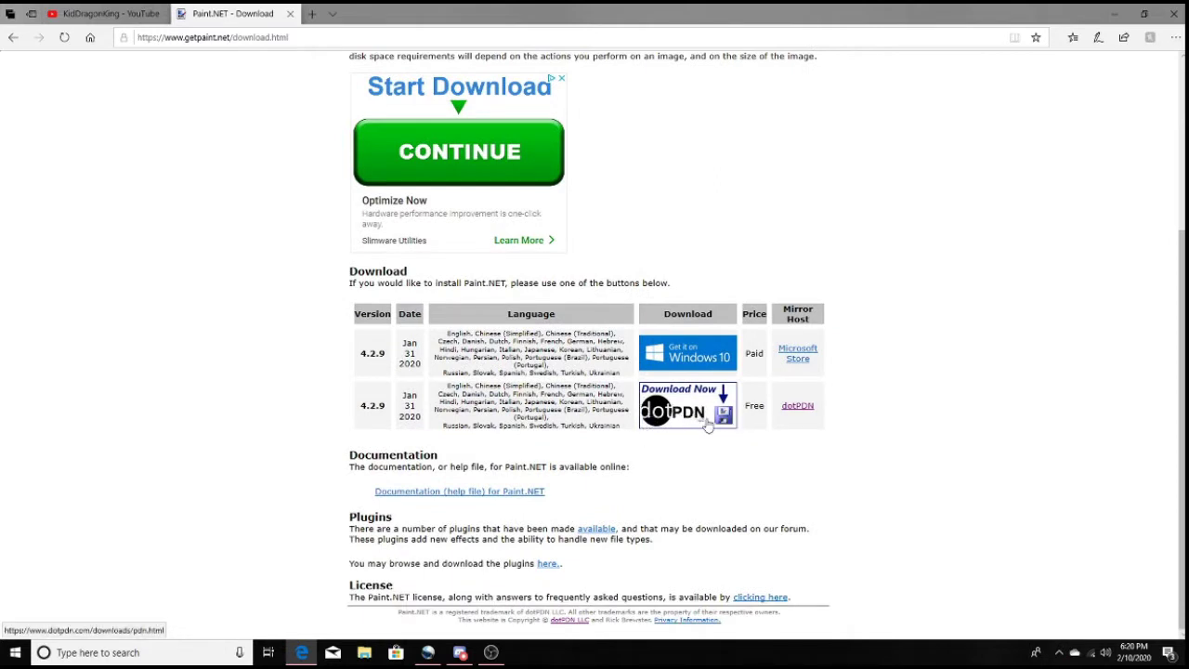
right_click(664, 420)
click(664, 437)
click(681, 424)
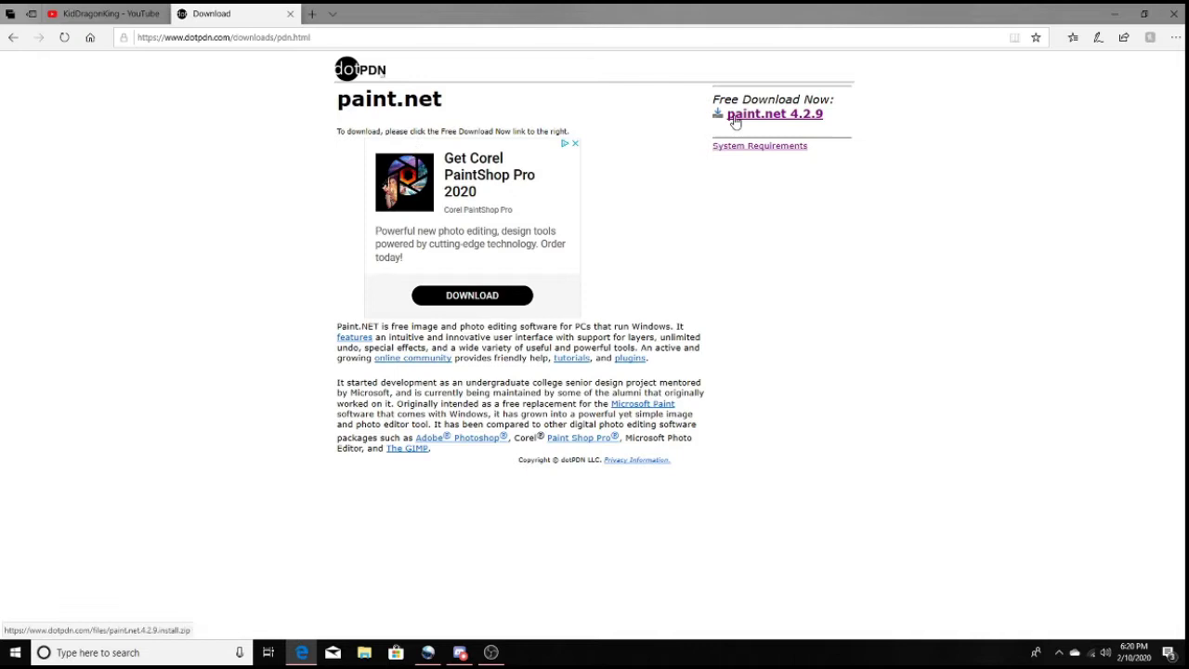
Start the paint.net 4.2.9 installer download, cancel it, and minimize Edge
click(790, 116)
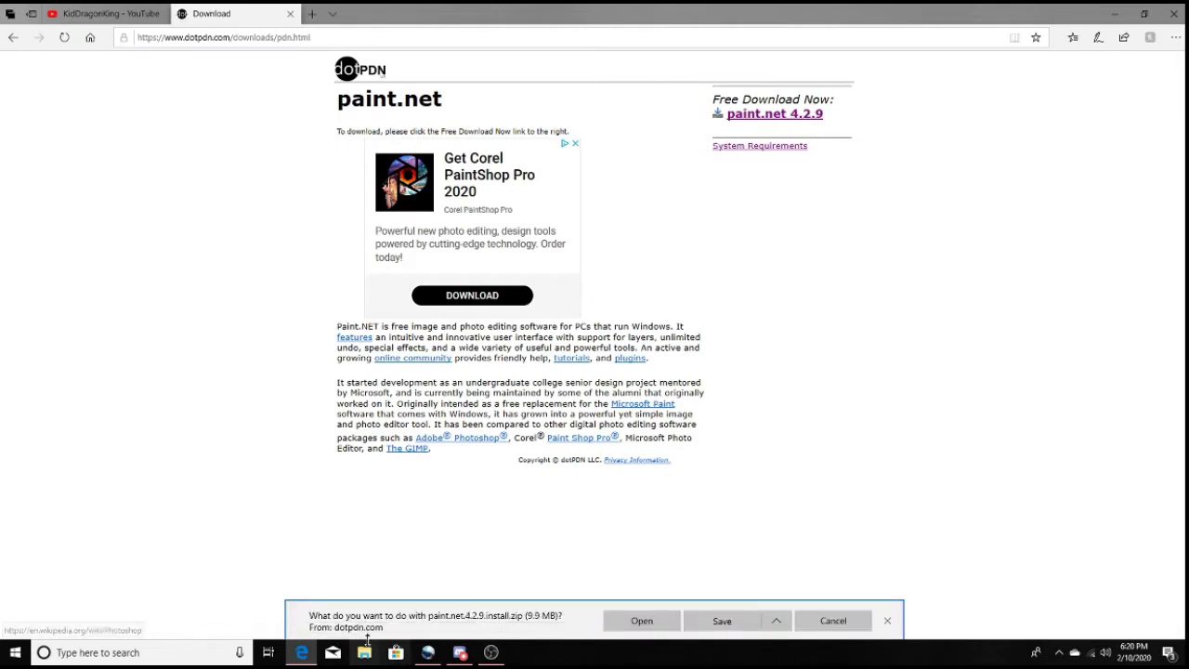
click(845, 631)
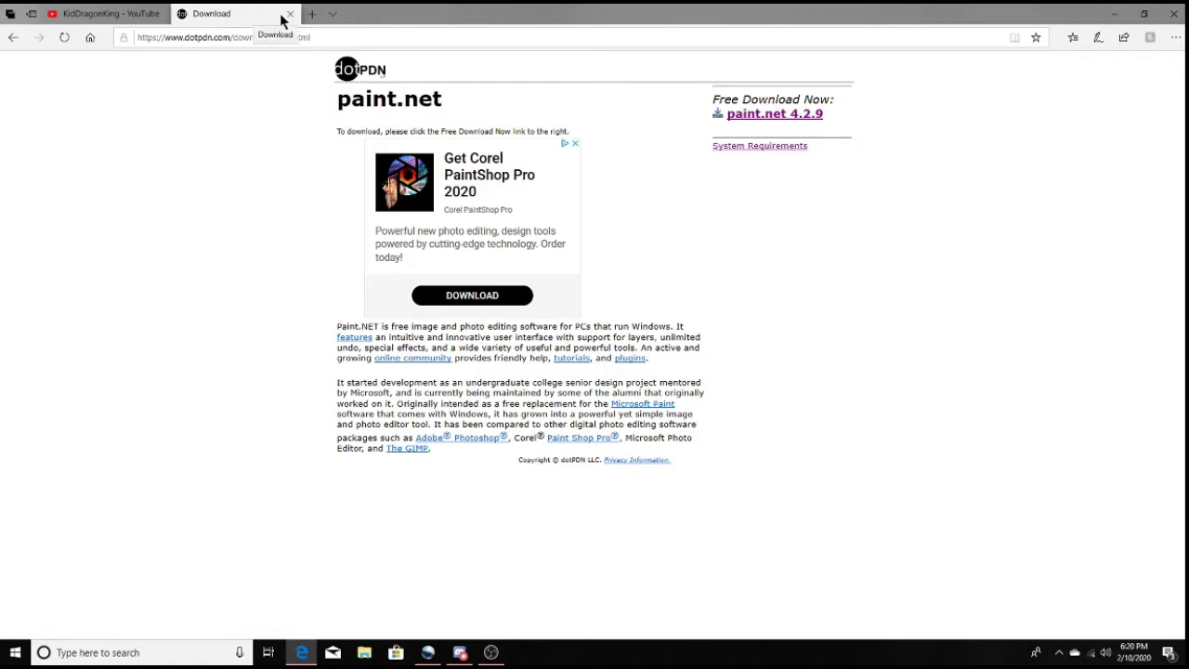
click(1115, 13)
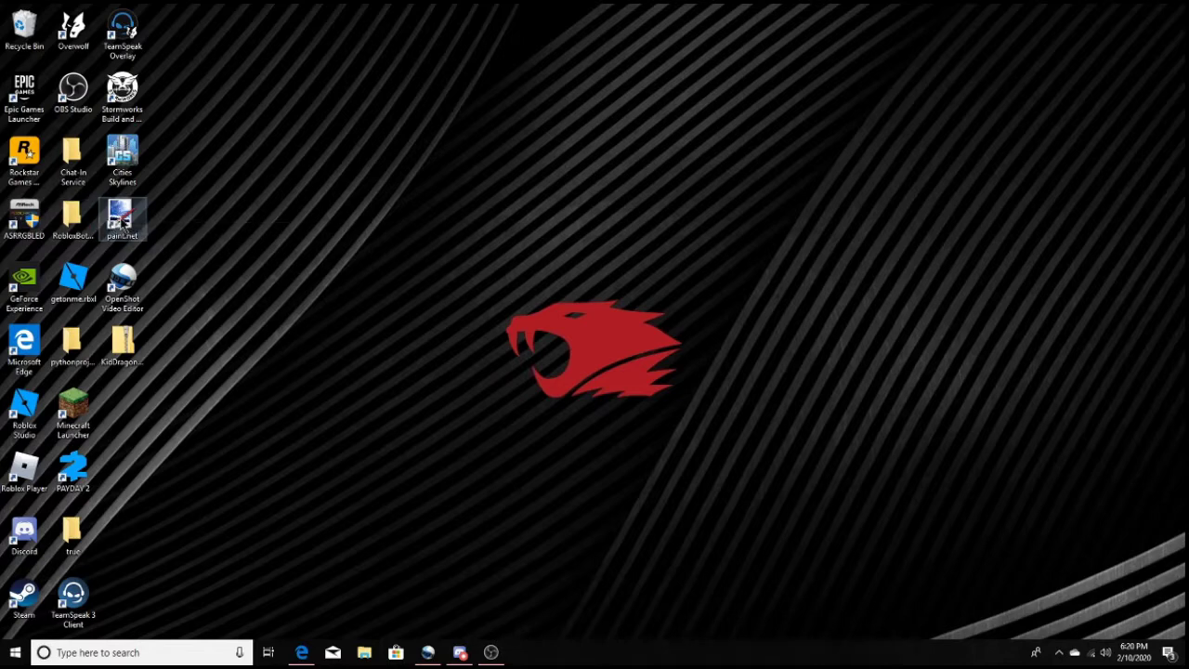
Search Windows for paint.net, then close the search panel
key(super+s)
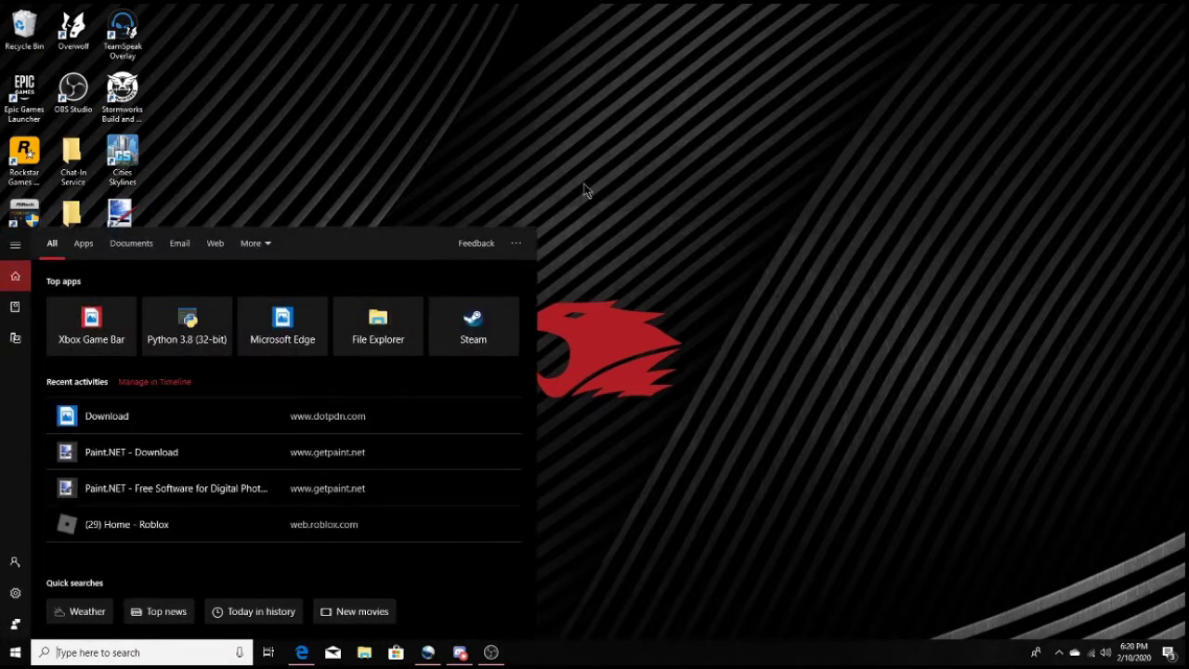
text(paionn)
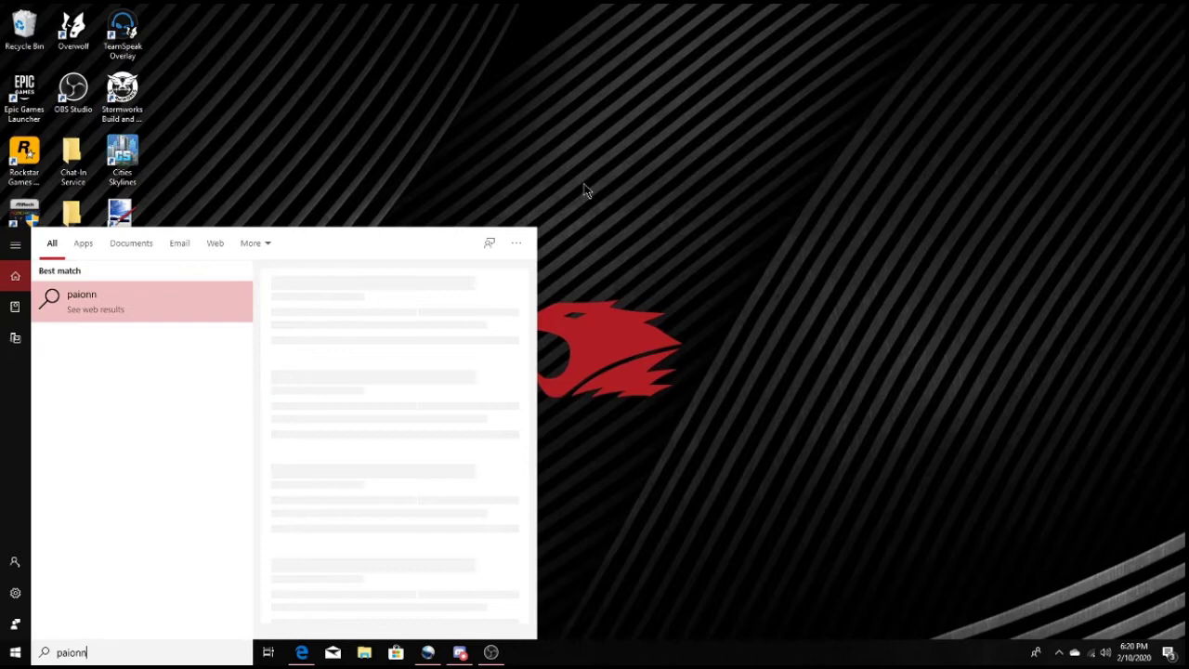
key(BackSpace)
key(BackSpace)
key(BackSpace)
text(nt)
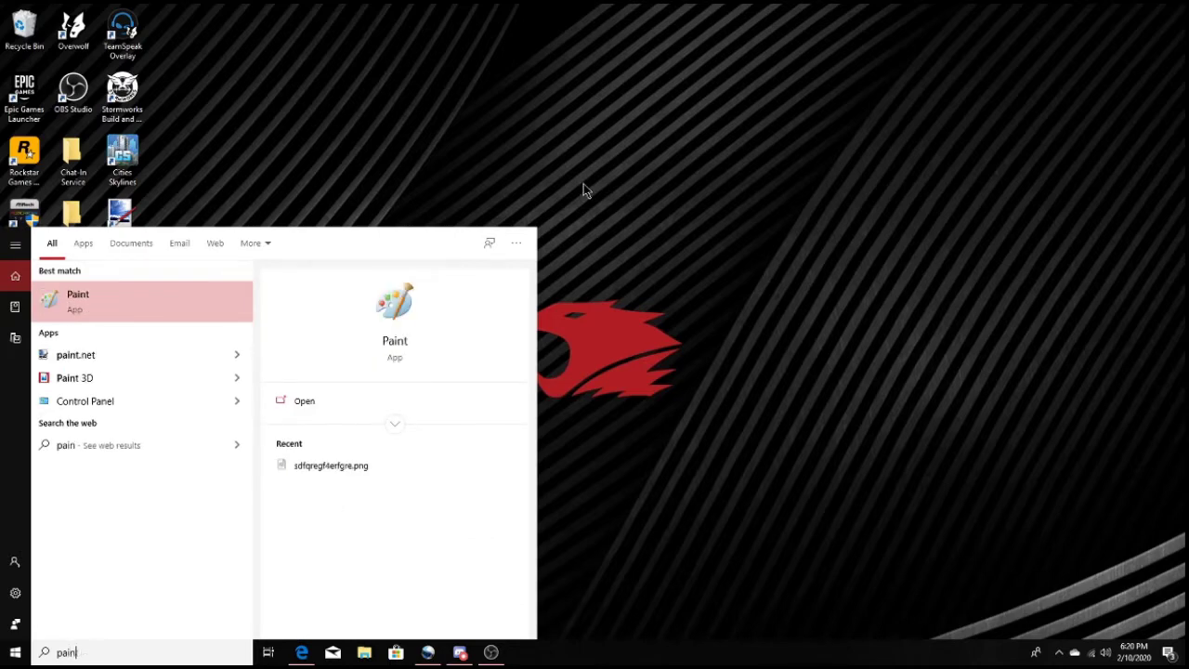
text(.net)
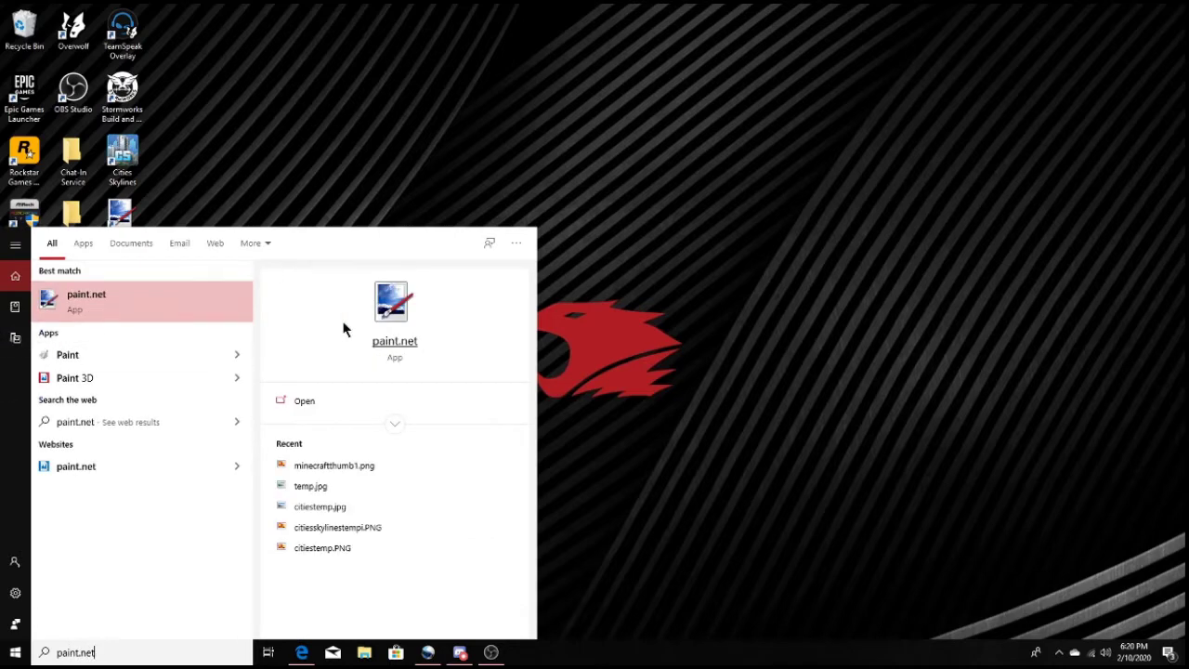
click(430, 82)
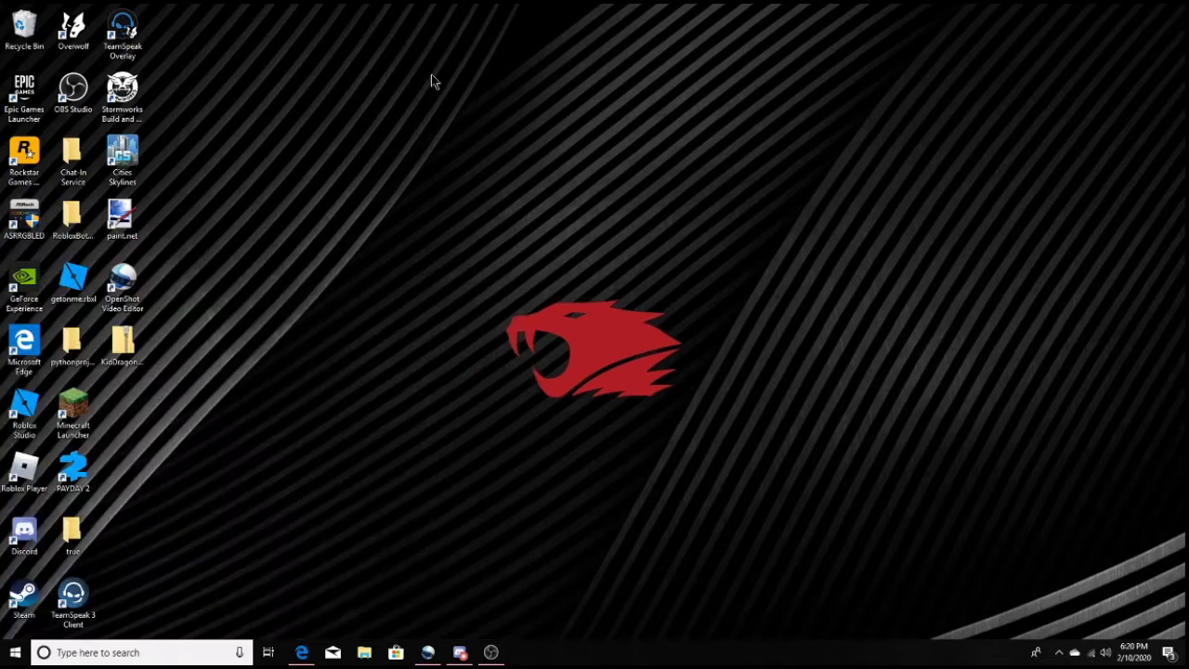
Try launching pain.net and paint.net from the Run box, dismissing both cannot-find errors
key(super+r)
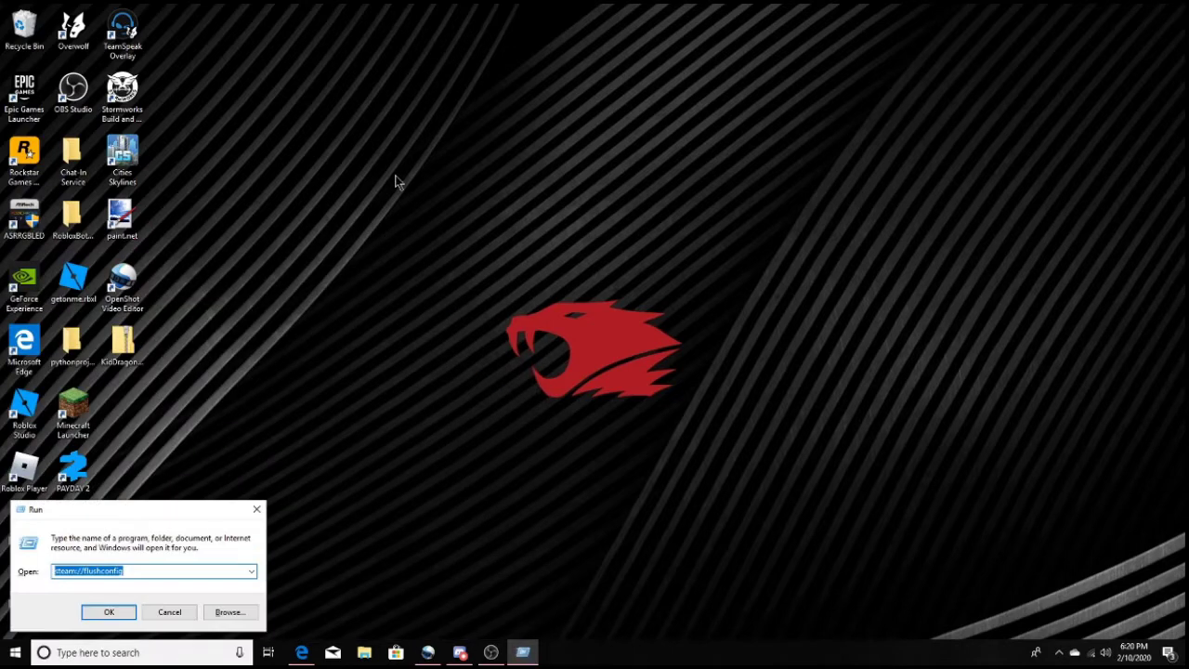
text(pain.net)
key(Return)
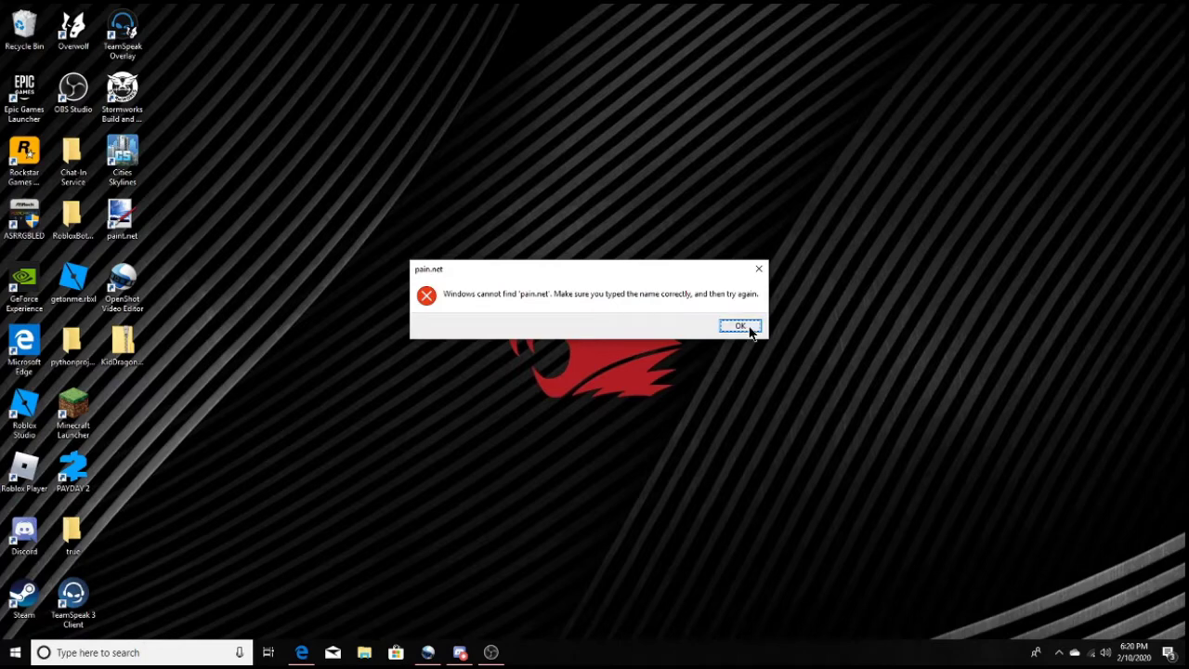
click(741, 327)
key(BackSpace)
text(paint.net)
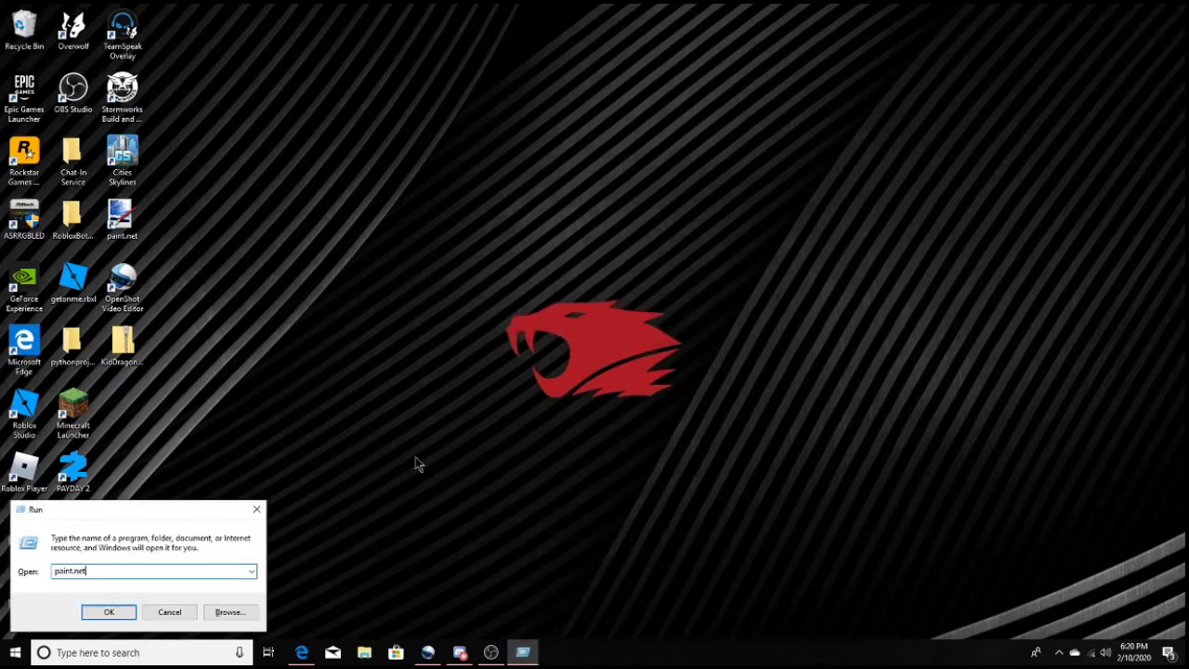
key(Return)
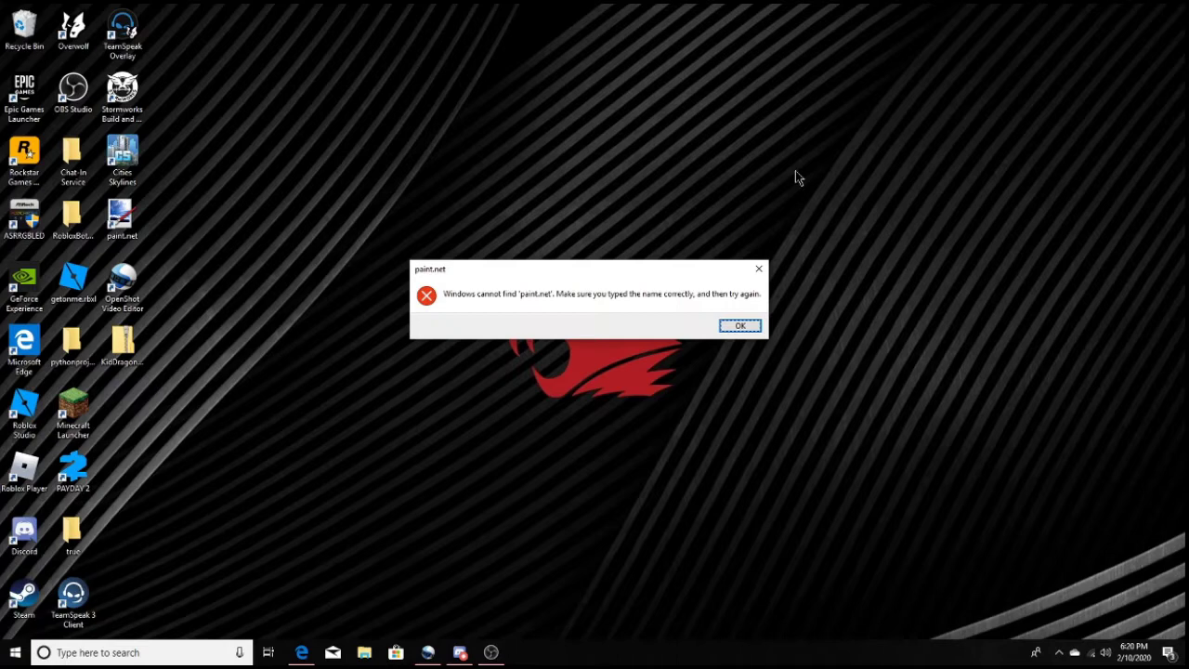
click(735, 327)
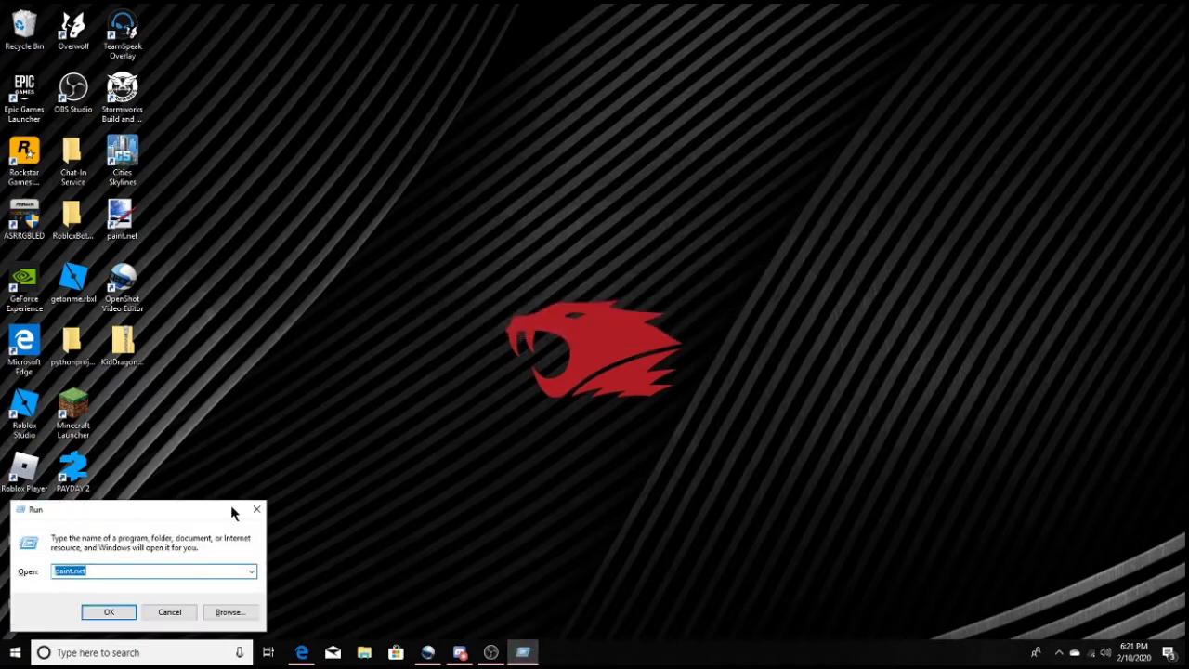
Launch paint.net from its desktop shortcut and maximize the window
click(184, 610)
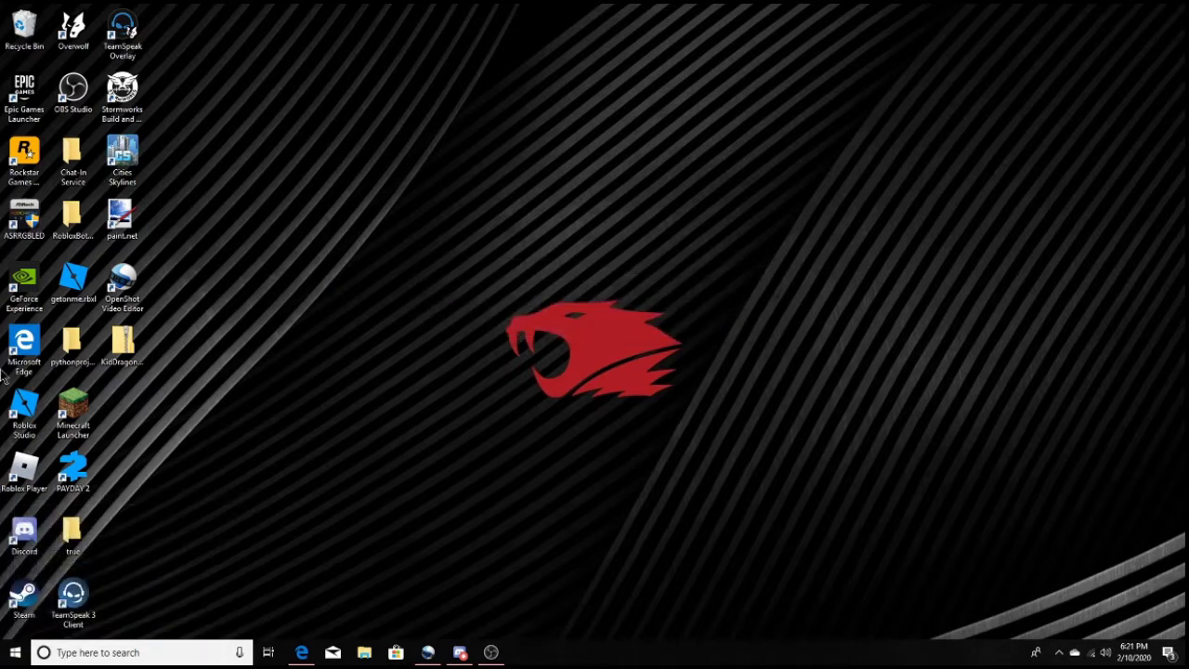
double_click(132, 219)
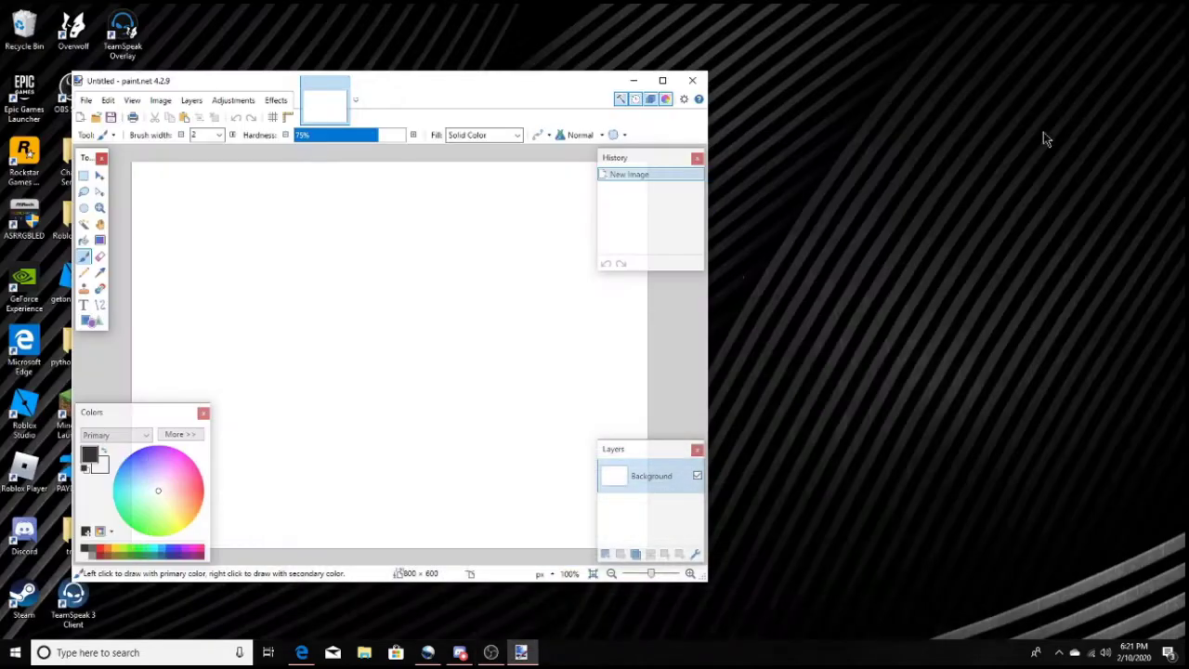
click(665, 80)
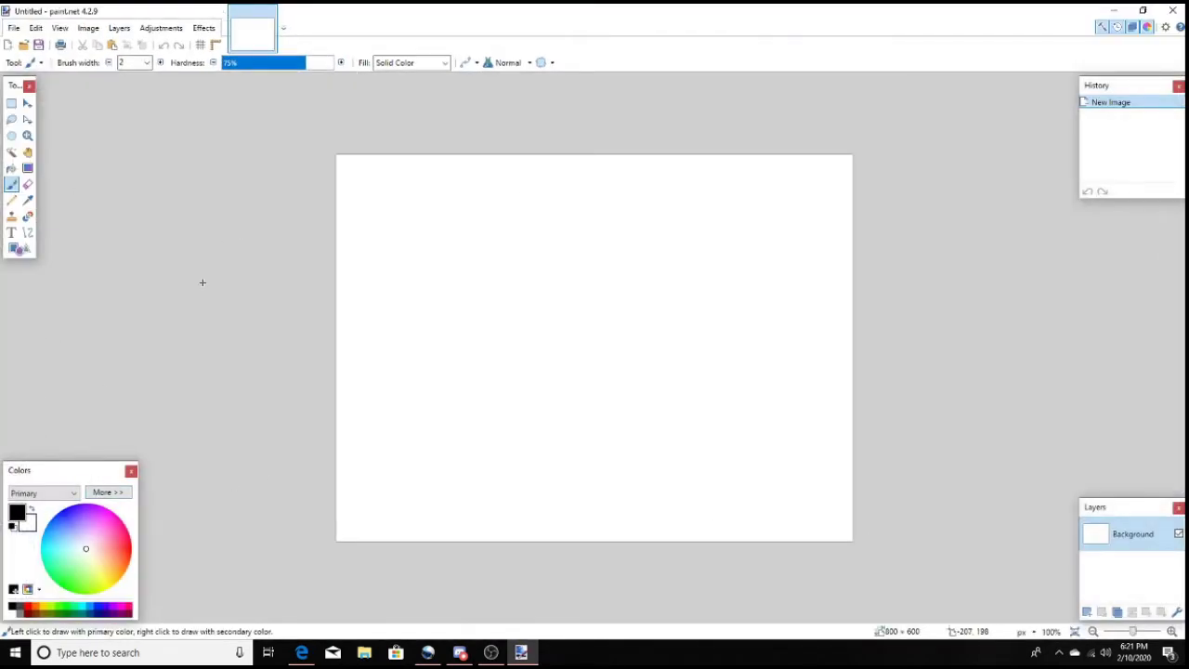
Open citiestemp.jpg from Pictures onto the canvas
click(12, 29)
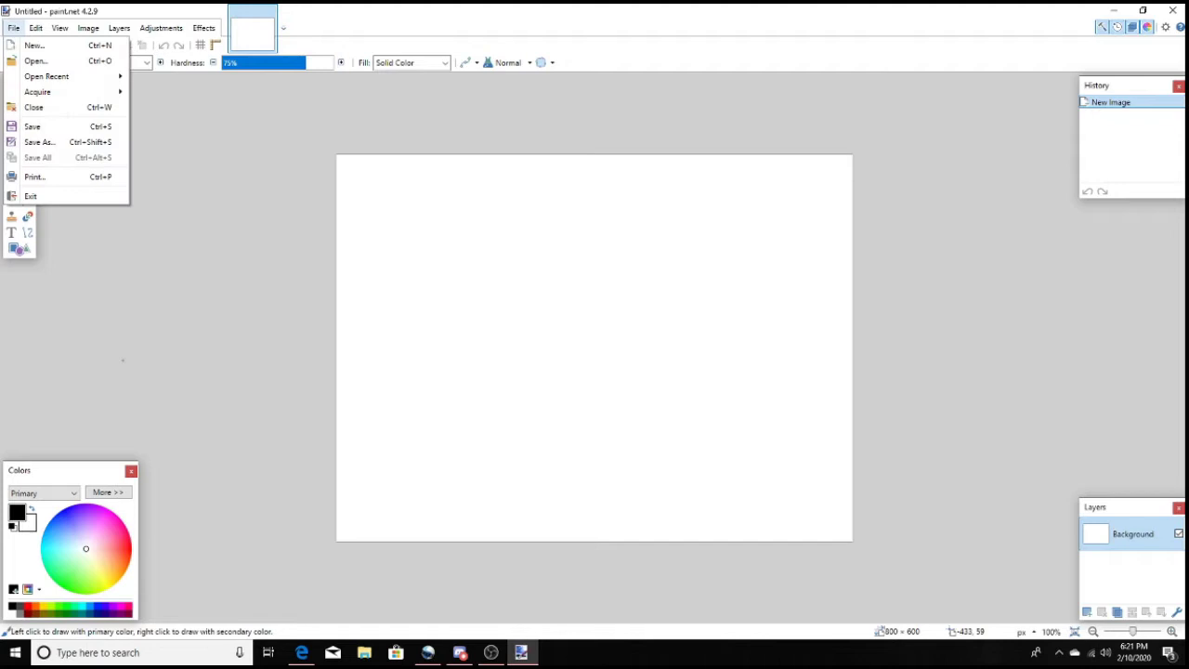
click(2, 31)
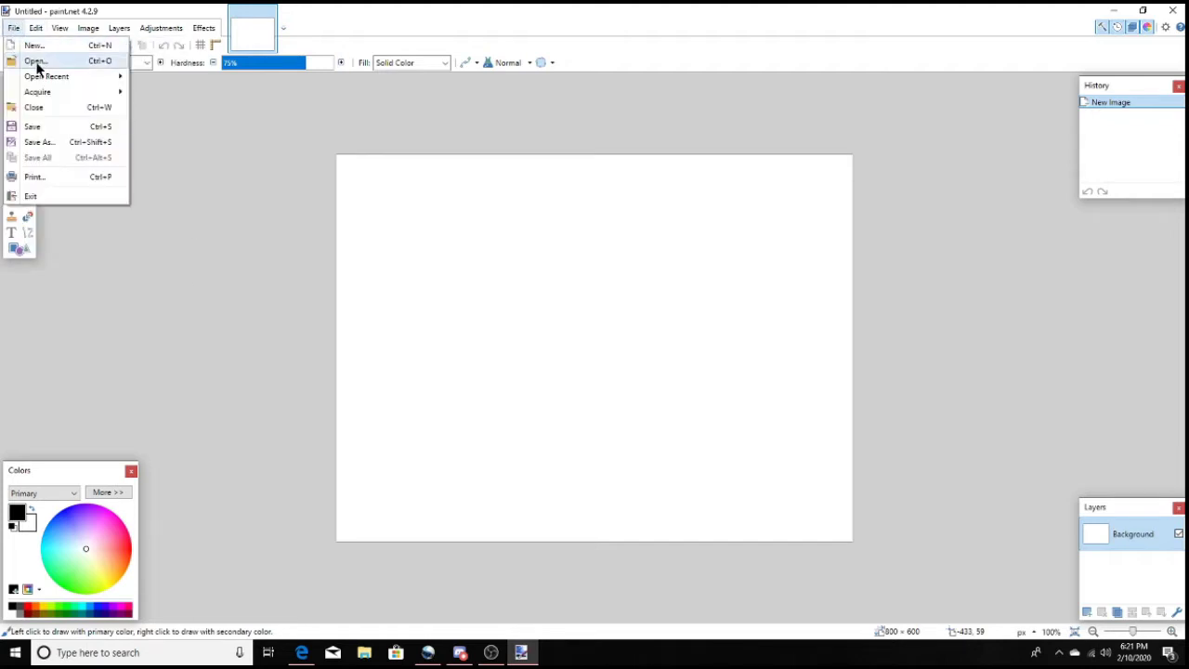
click(36, 61)
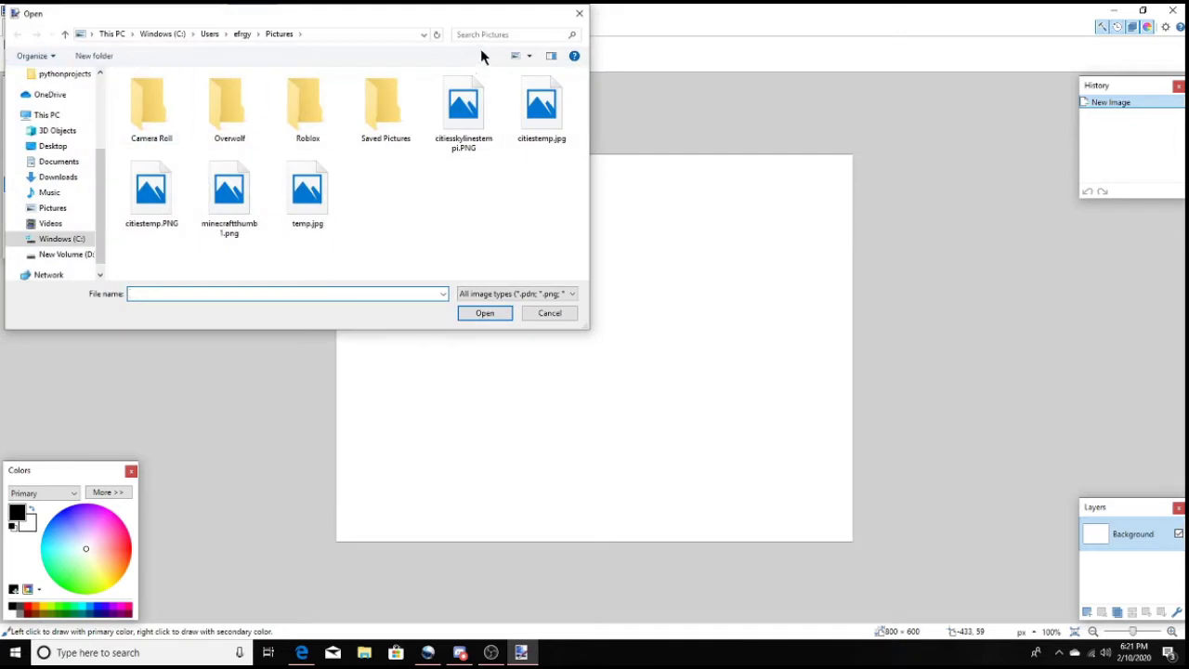
click(578, 14)
key(ctrl+o)
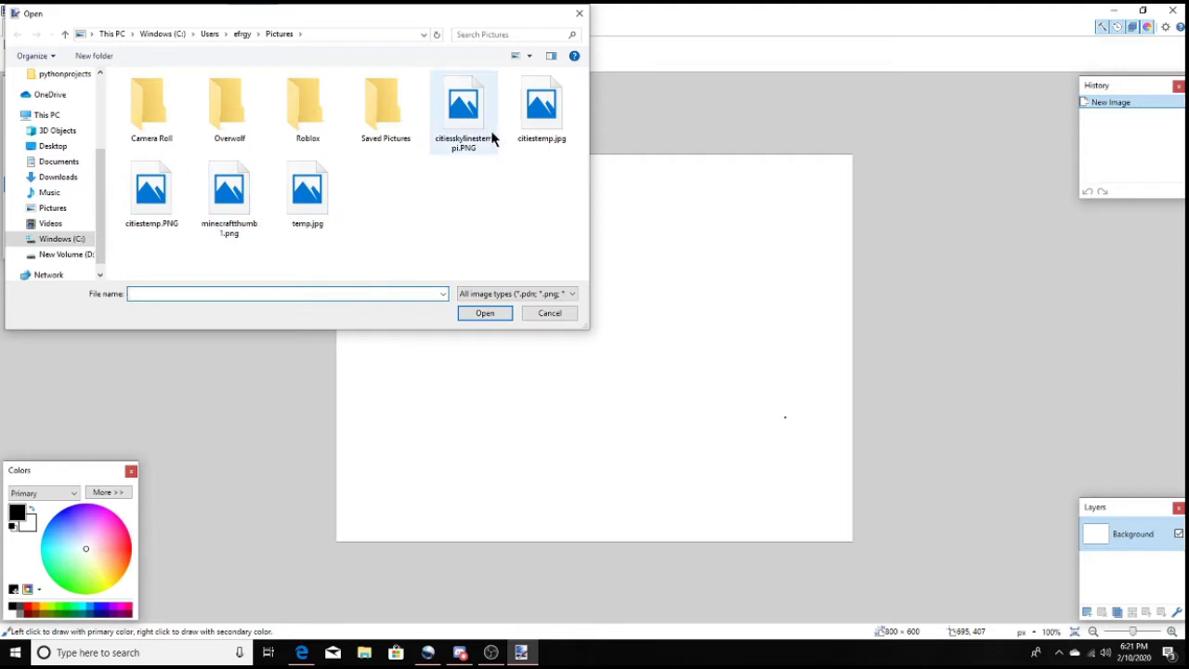
click(554, 125)
click(493, 316)
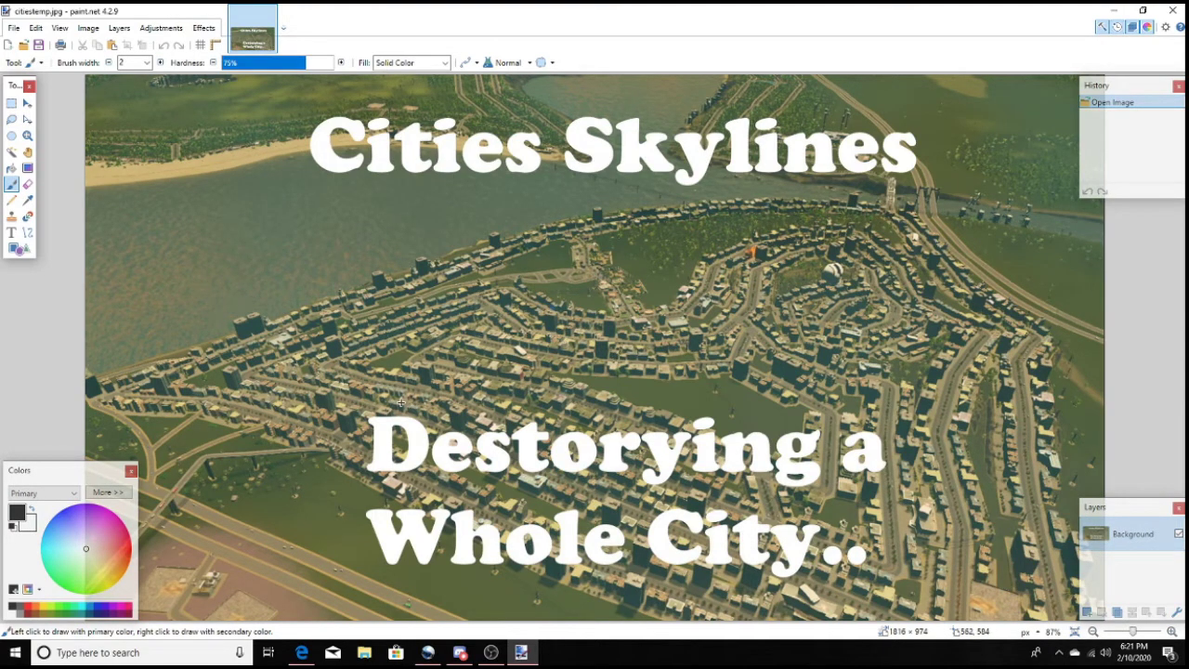
scroll(400, 401, up, 1)
scroll(401, 395, up, 2)
scroll(403, 390, down, 2)
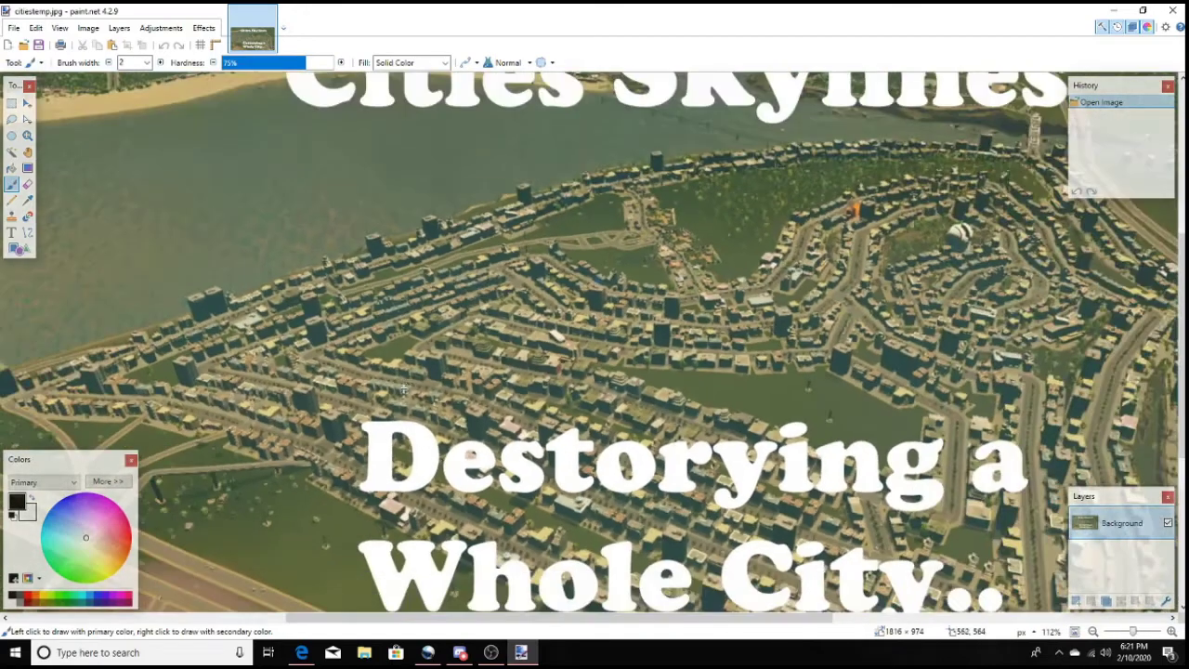
scroll(405, 387, down, 2)
scroll(403, 385, up, 2)
scroll(401, 383, up, 2)
scroll(399, 381, up, 2)
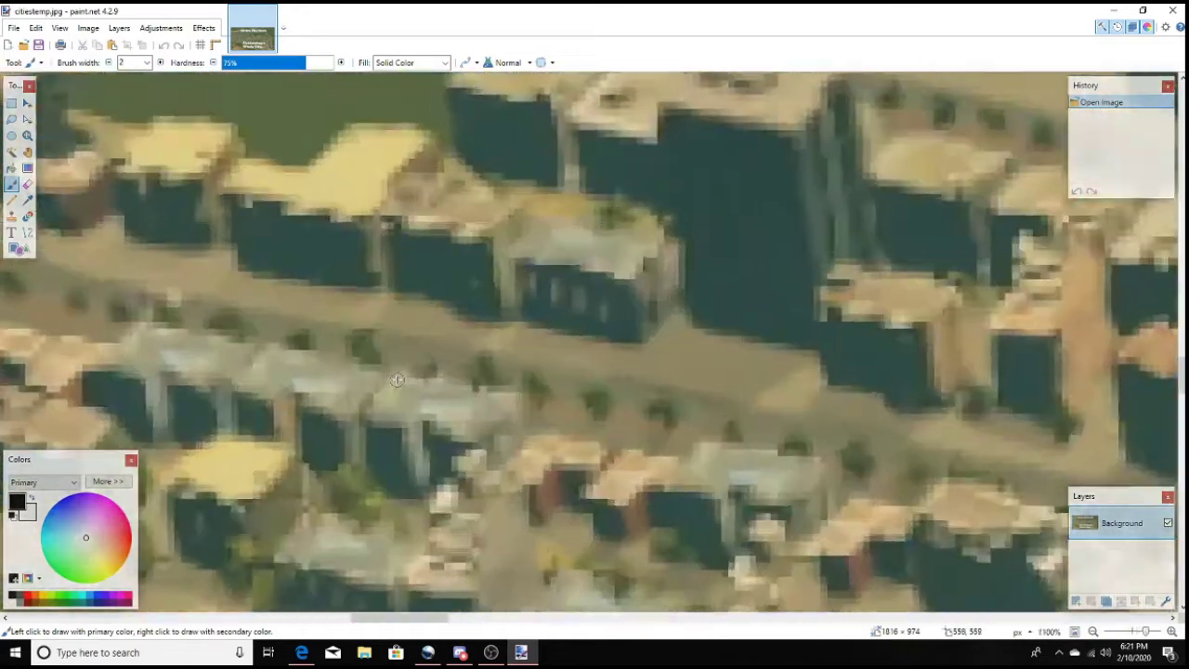
scroll(396, 379, down, 2)
scroll(396, 378, down, 3)
scroll(394, 376, up, 2)
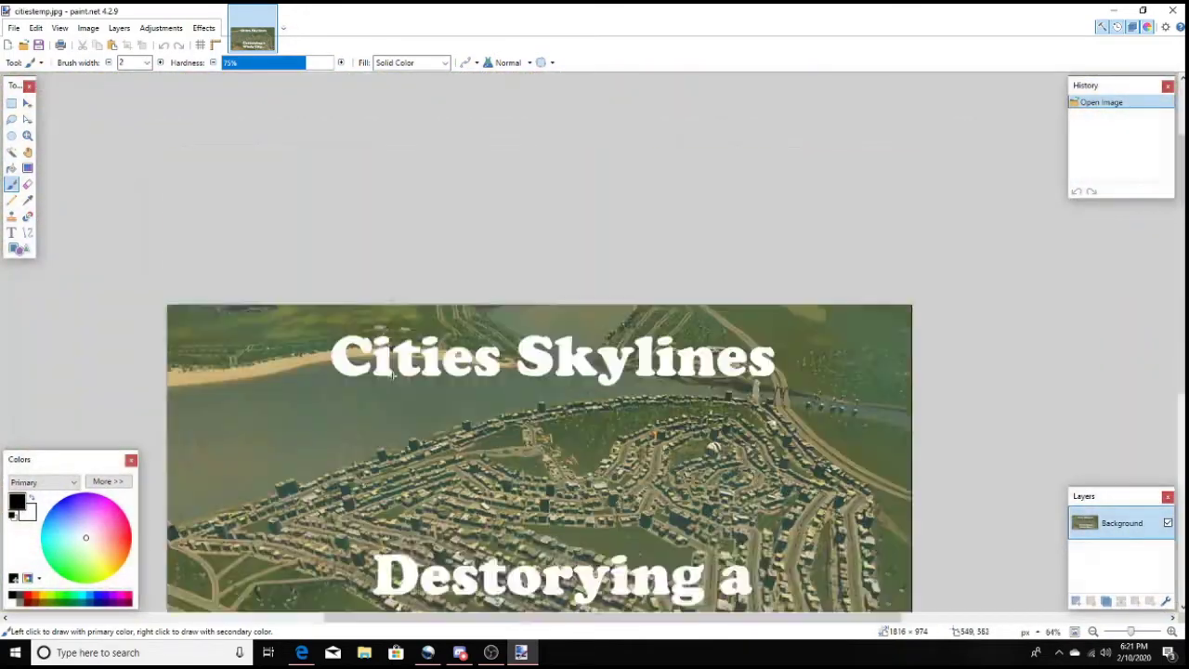
scroll(392, 374, down, 3)
scroll(392, 375, up, 2)
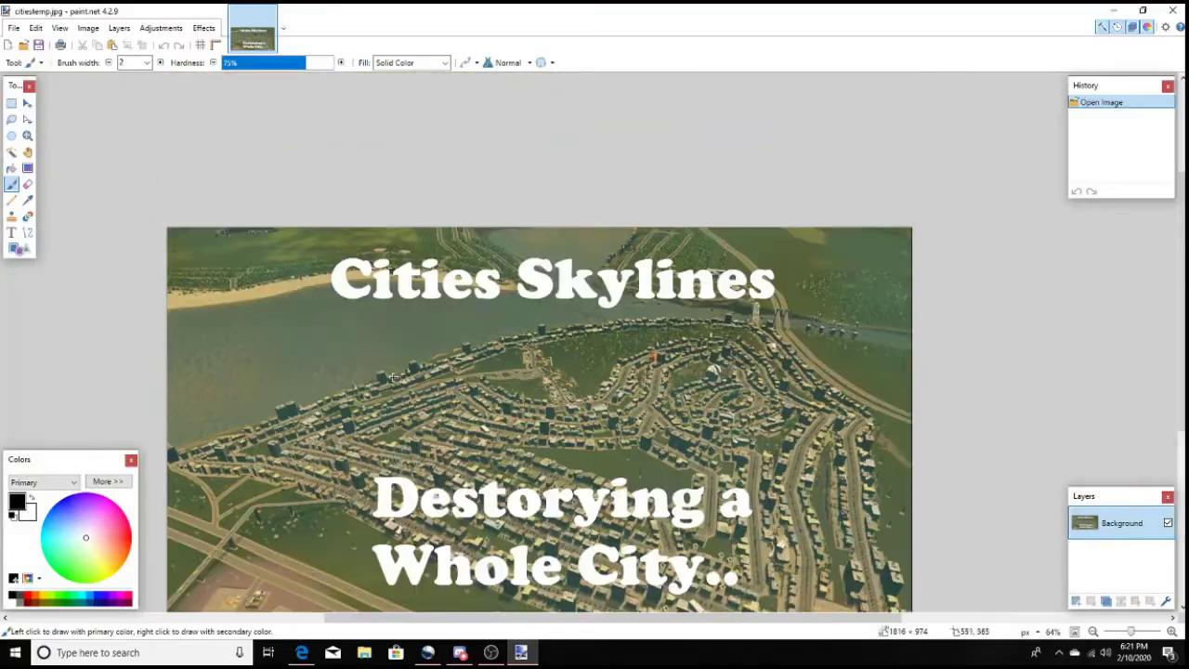
scroll(393, 375, down, 1)
scroll(392, 376, up, 2)
scroll(394, 373, down, 2)
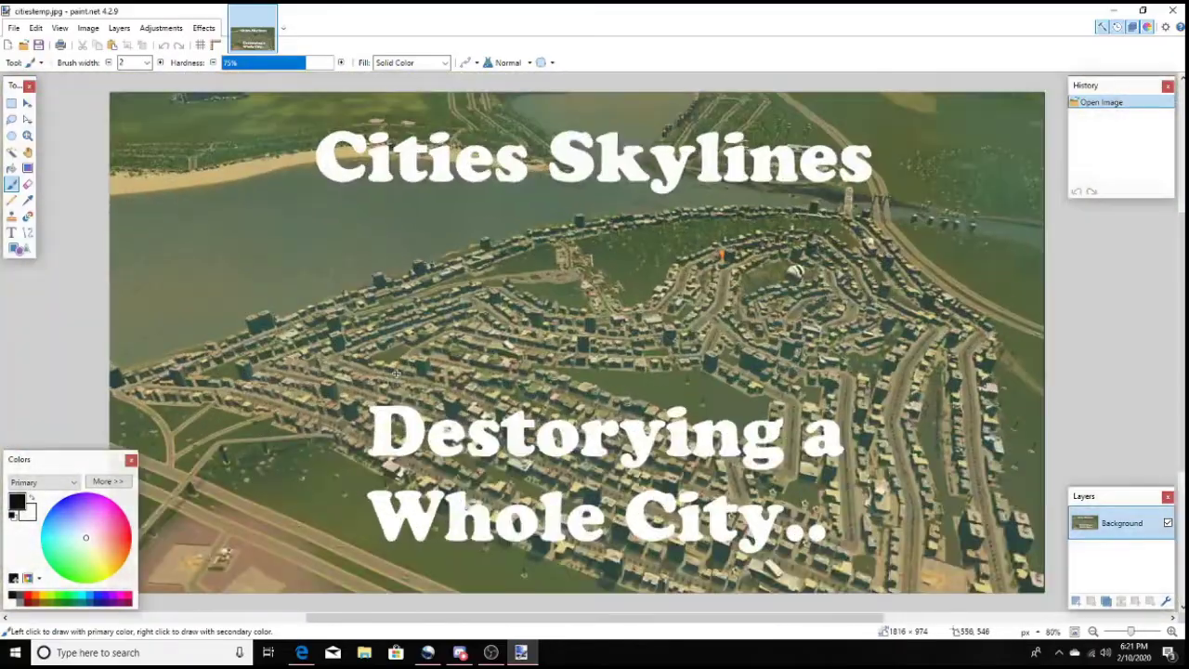
scroll(396, 372, up, 2)
scroll(396, 372, down, 2)
scroll(392, 367, up, 2)
scroll(388, 362, up, 2)
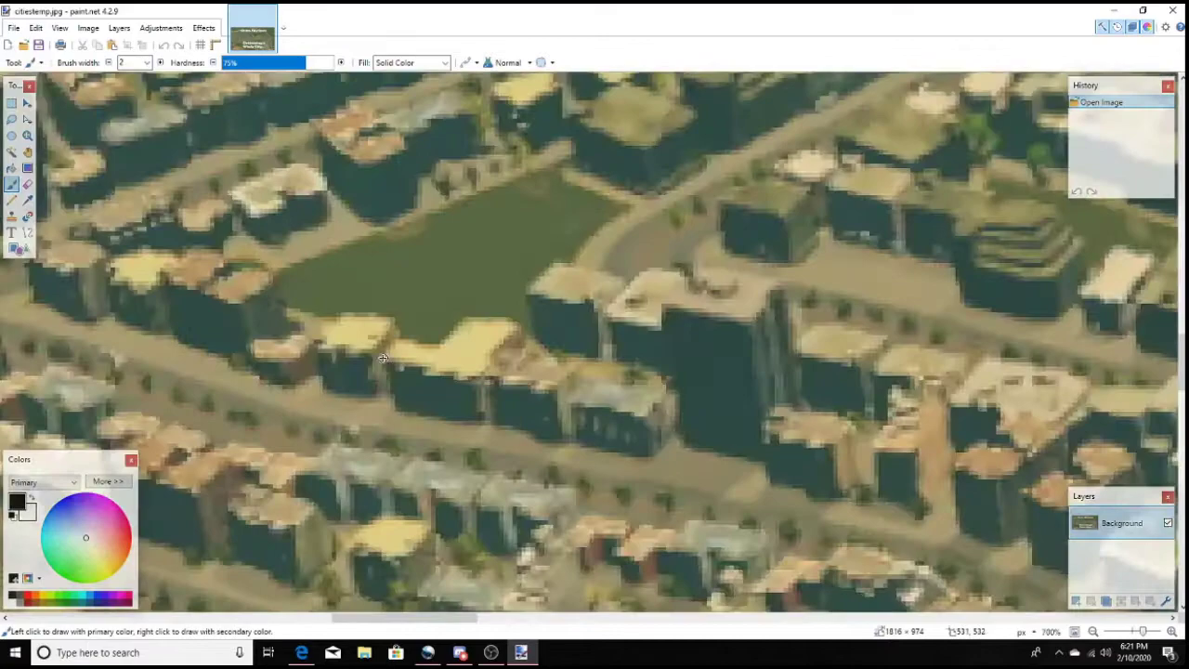
scroll(382, 356, down, 2)
scroll(382, 356, down, 5)
scroll(382, 353, up, 5)
scroll(383, 349, up, 3)
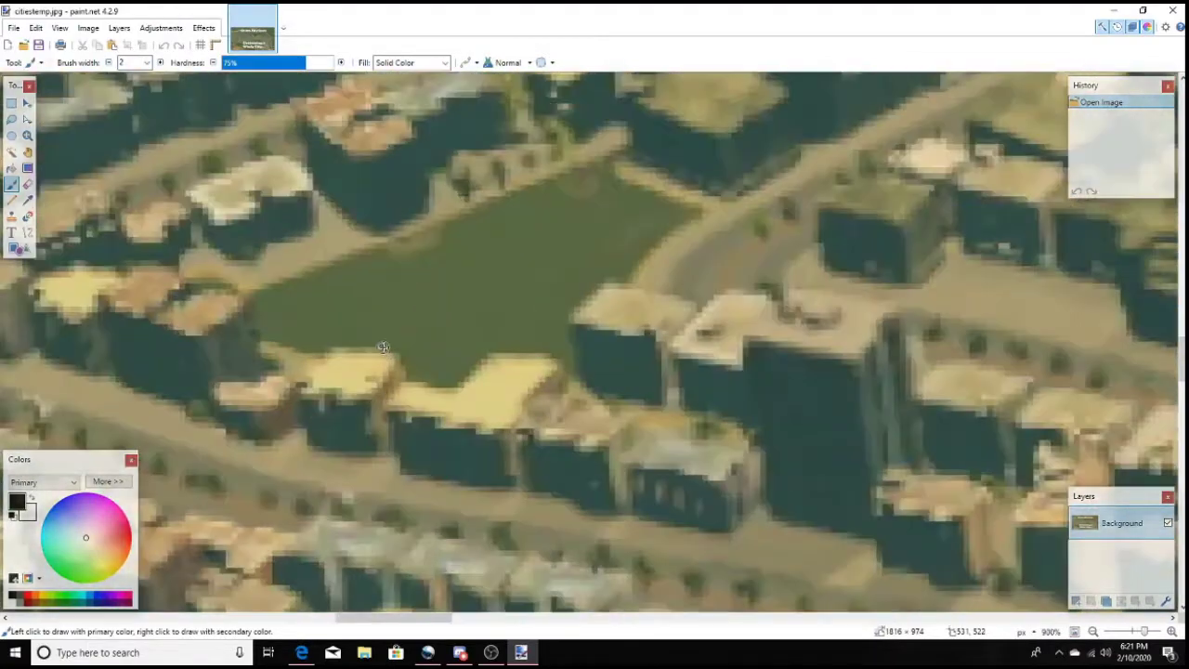
scroll(383, 344, up, 4)
scroll(383, 344, up, 2)
drag(414, 297, 440, 300)
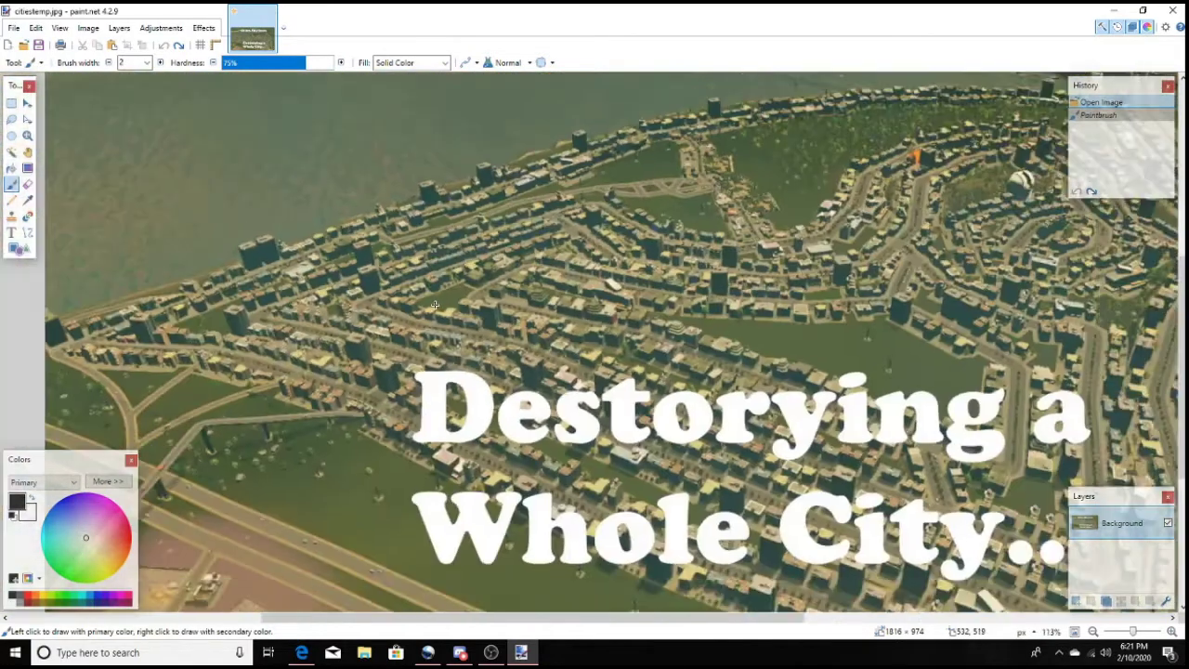
scroll(430, 307, down, 2)
key(h)
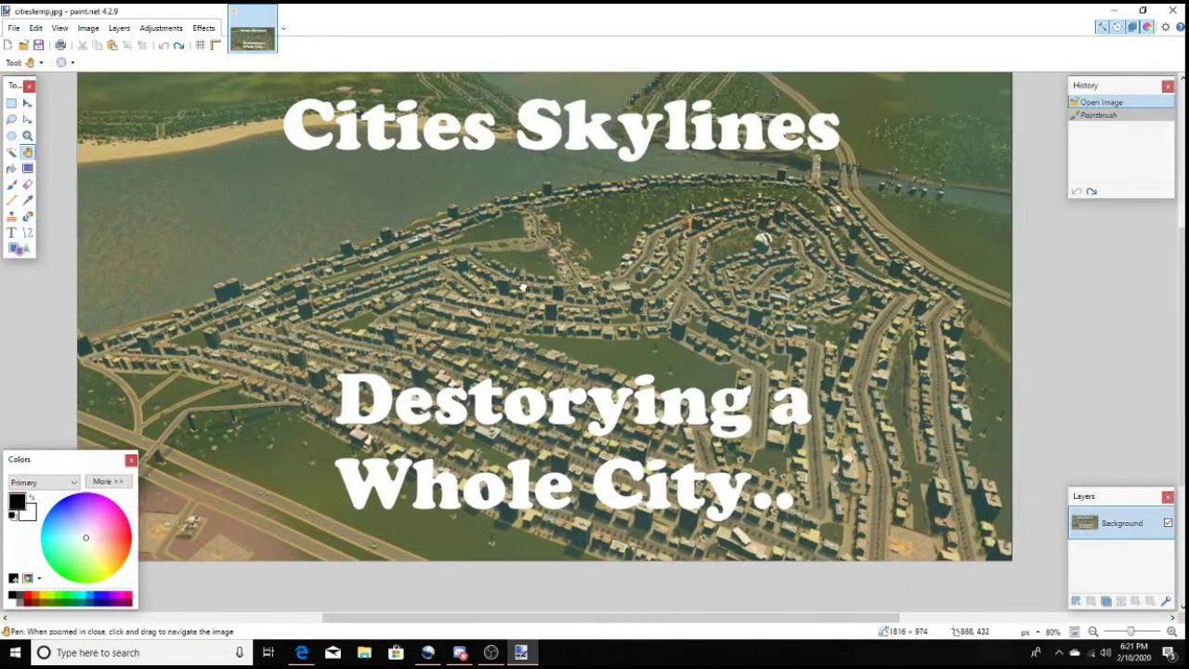
mouse_move(595, 270)
mouse_down()
mouse_move(471, 293)
mouse_move(520, 292)
mouse_up()
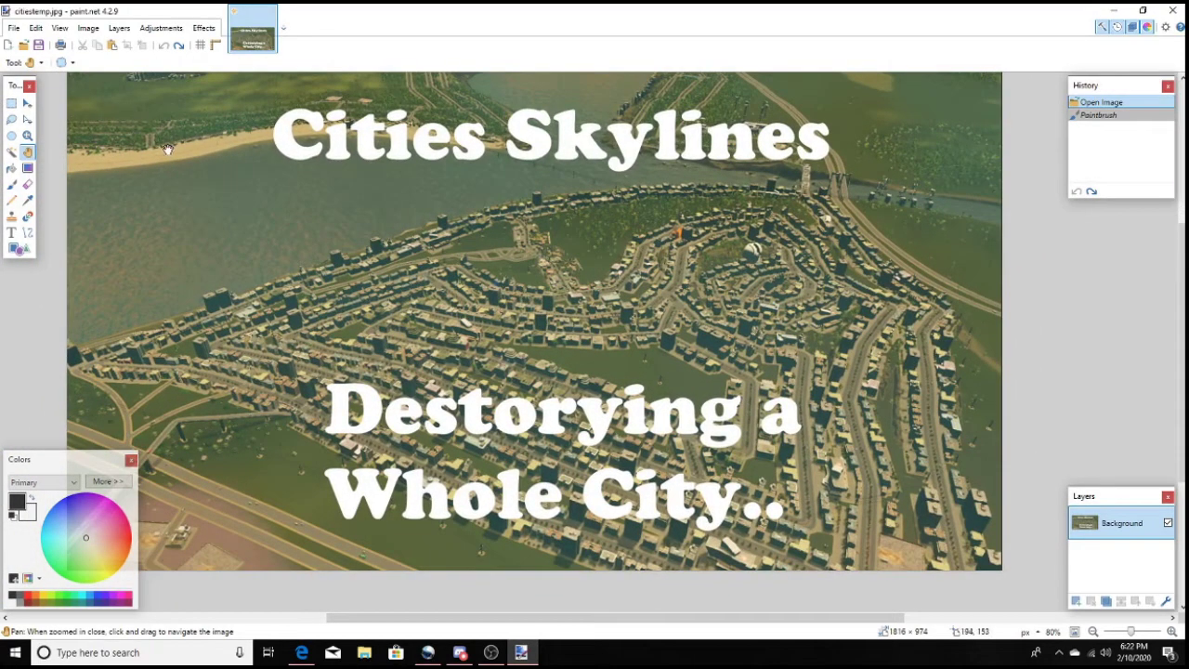
Find Layers > Import From File after browsing the File, Layers and Image menus
click(13, 28)
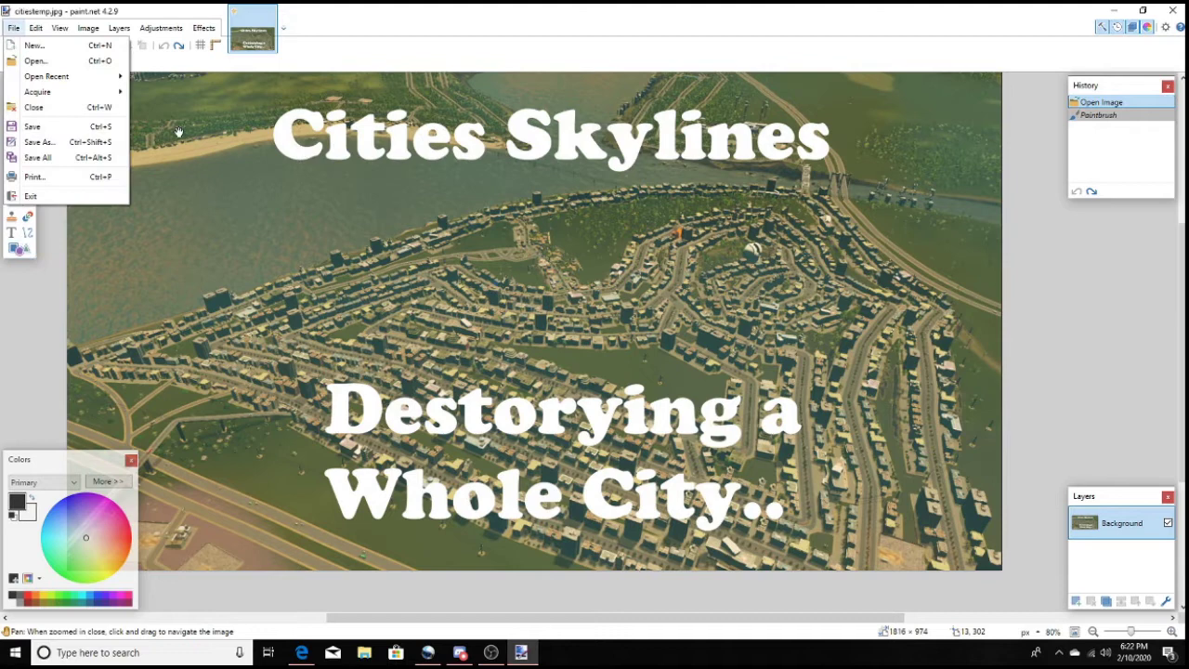
click(15, 382)
click(119, 29)
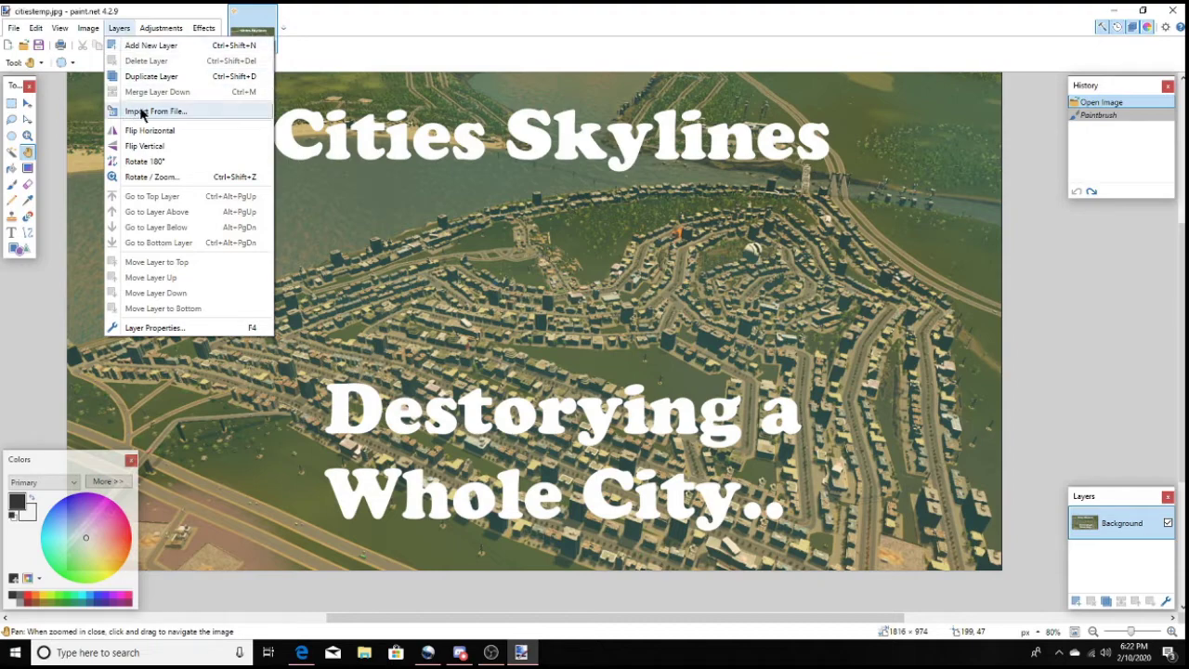
click(119, 28)
click(98, 28)
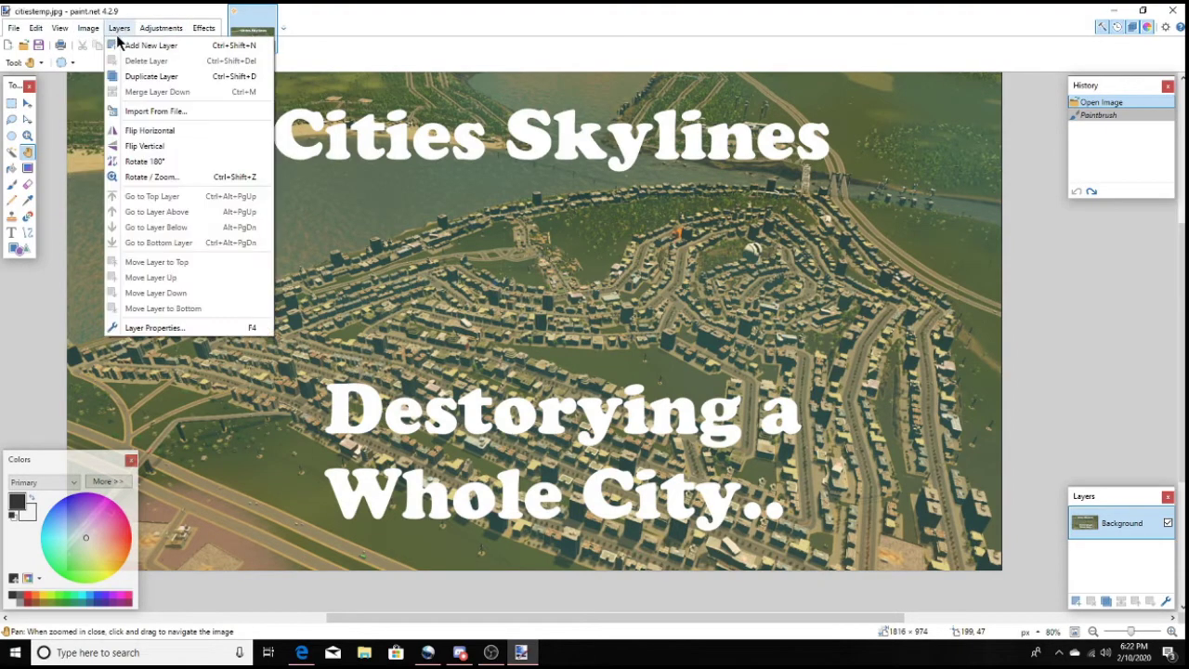
click(119, 29)
click(118, 30)
click(153, 114)
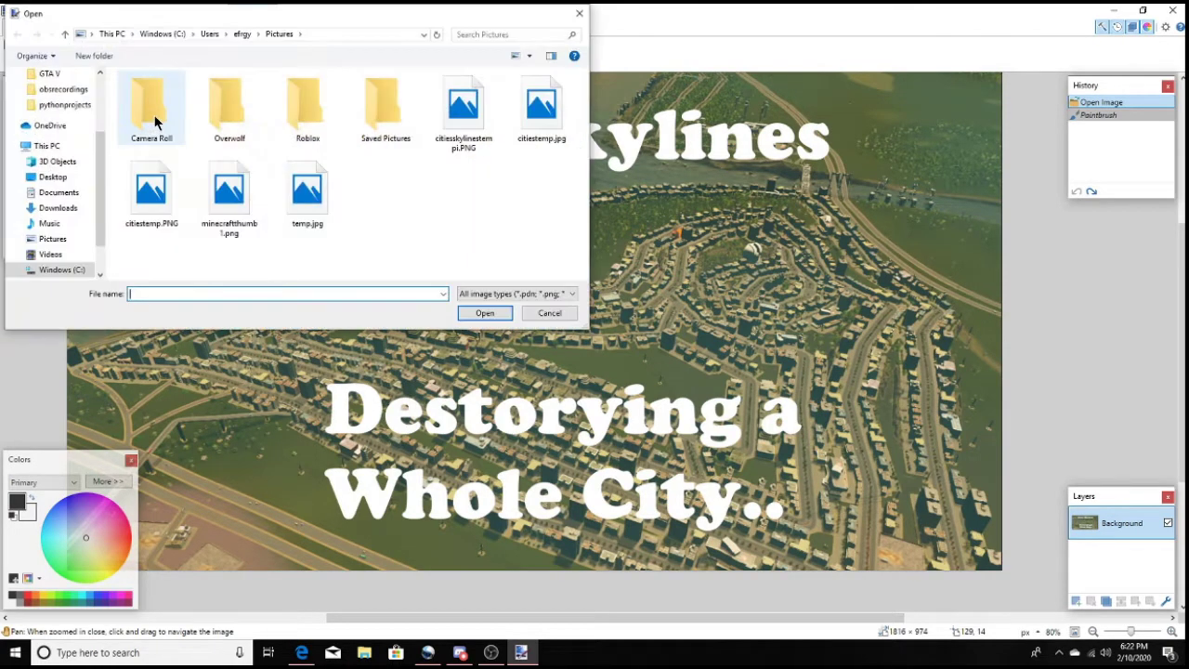
Import temp.jpg from Pictures as a new layer, after considering minecraftthumb1.png
click(226, 213)
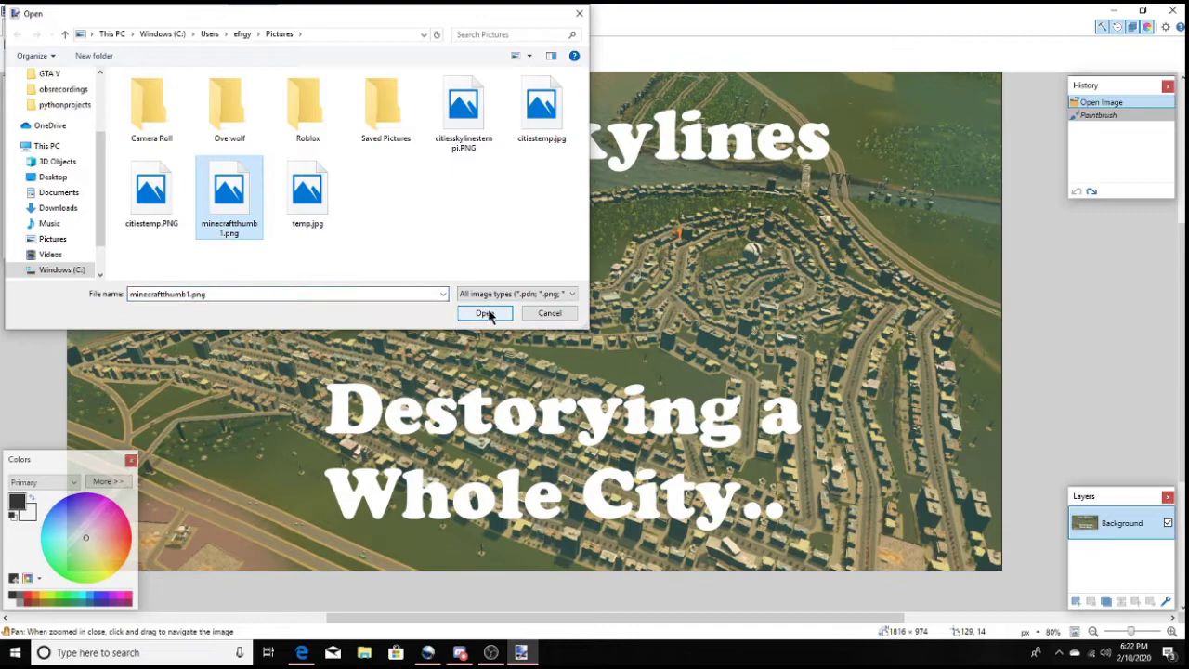
click(548, 166)
click(182, 194)
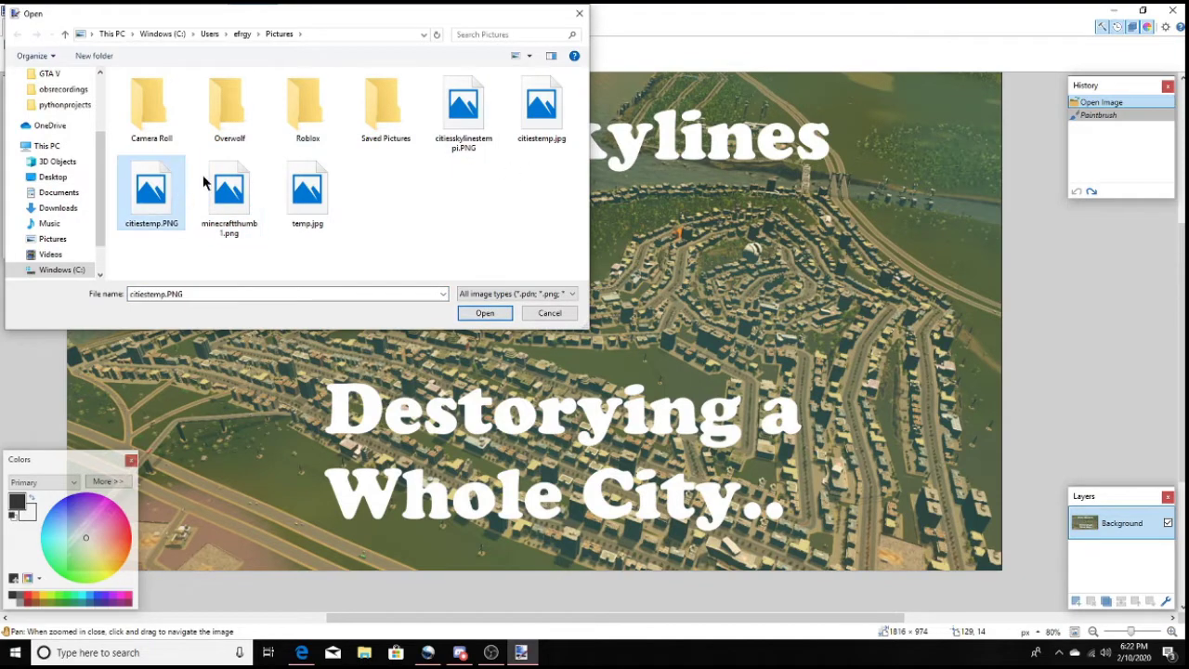
click(479, 99)
click(542, 104)
click(325, 202)
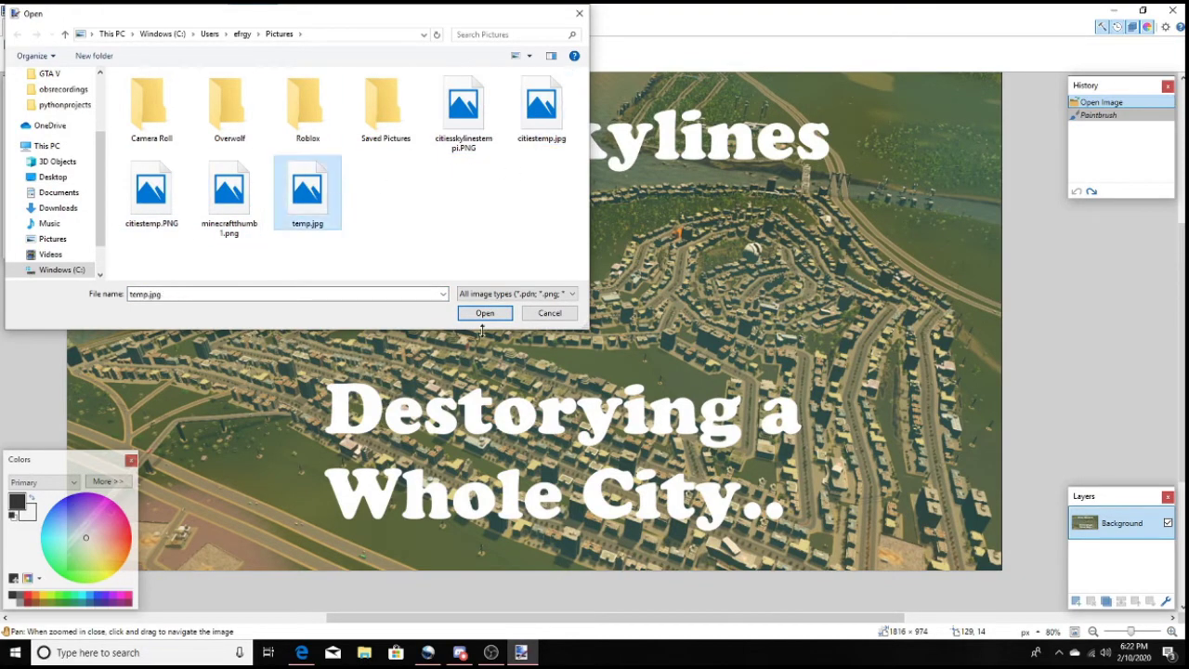
click(485, 313)
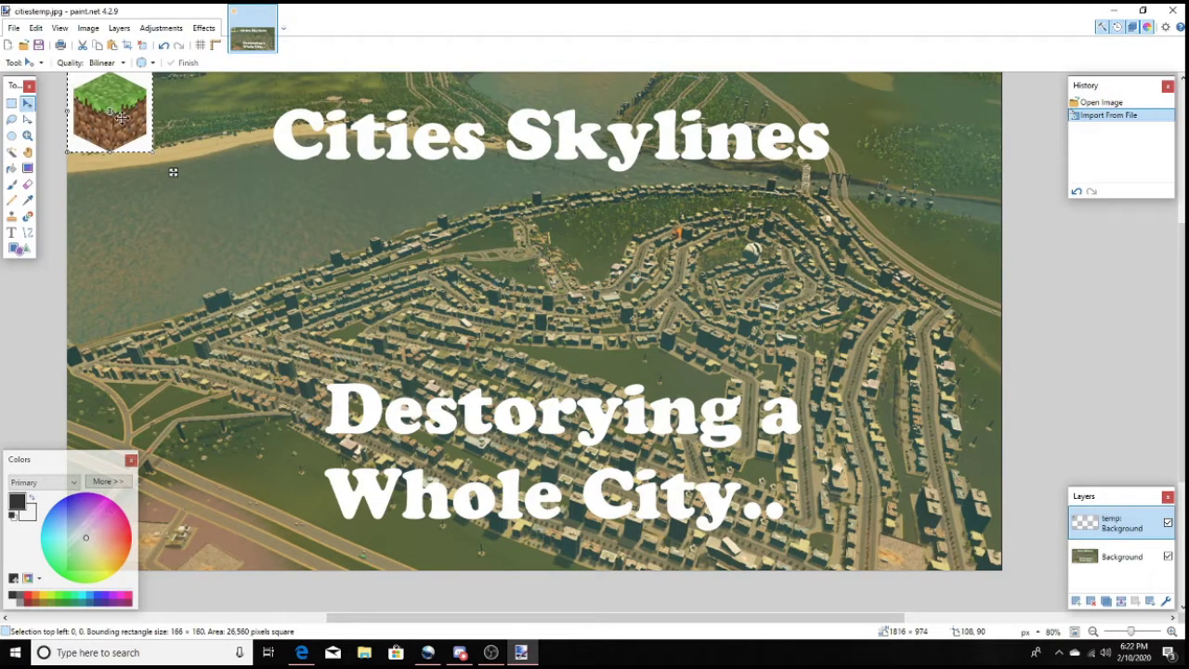
Move the grass block from the corner, then Magic Wand-select and delete its white background
drag(173, 172, 228, 273)
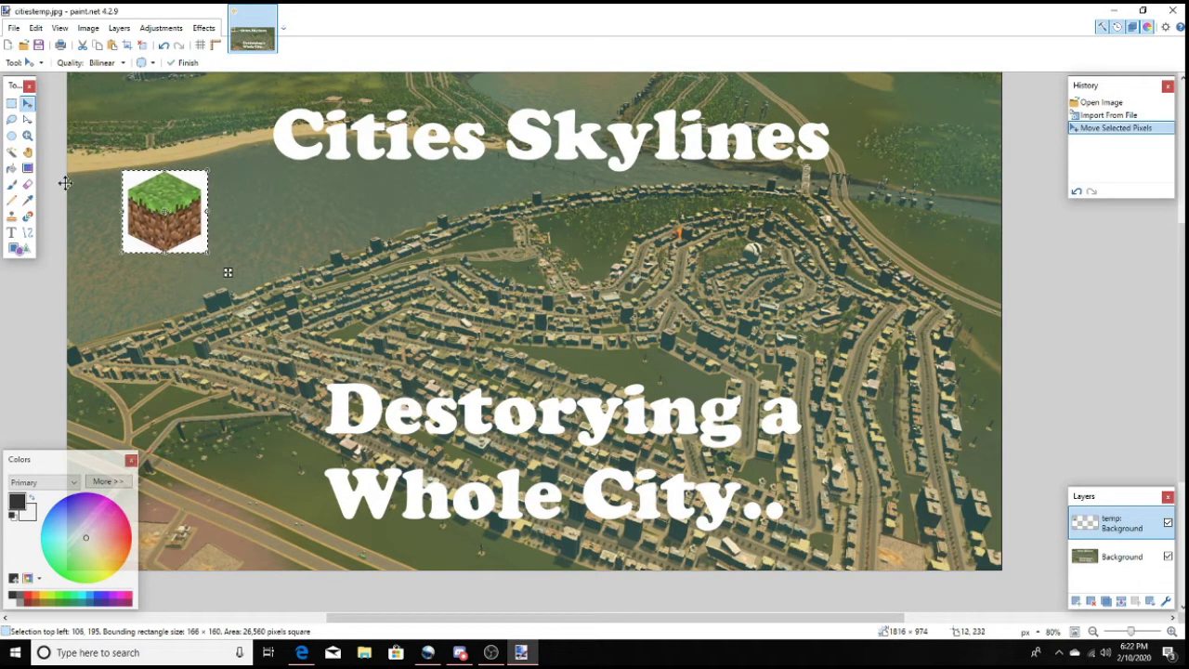
click(12, 156)
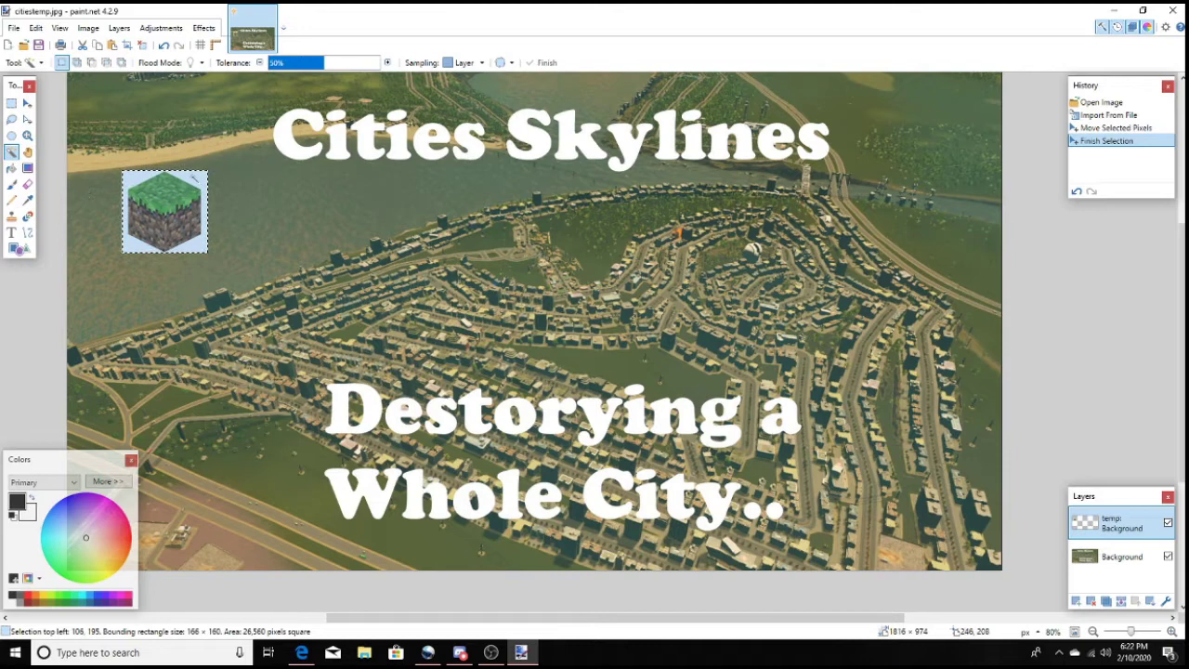
click(204, 190)
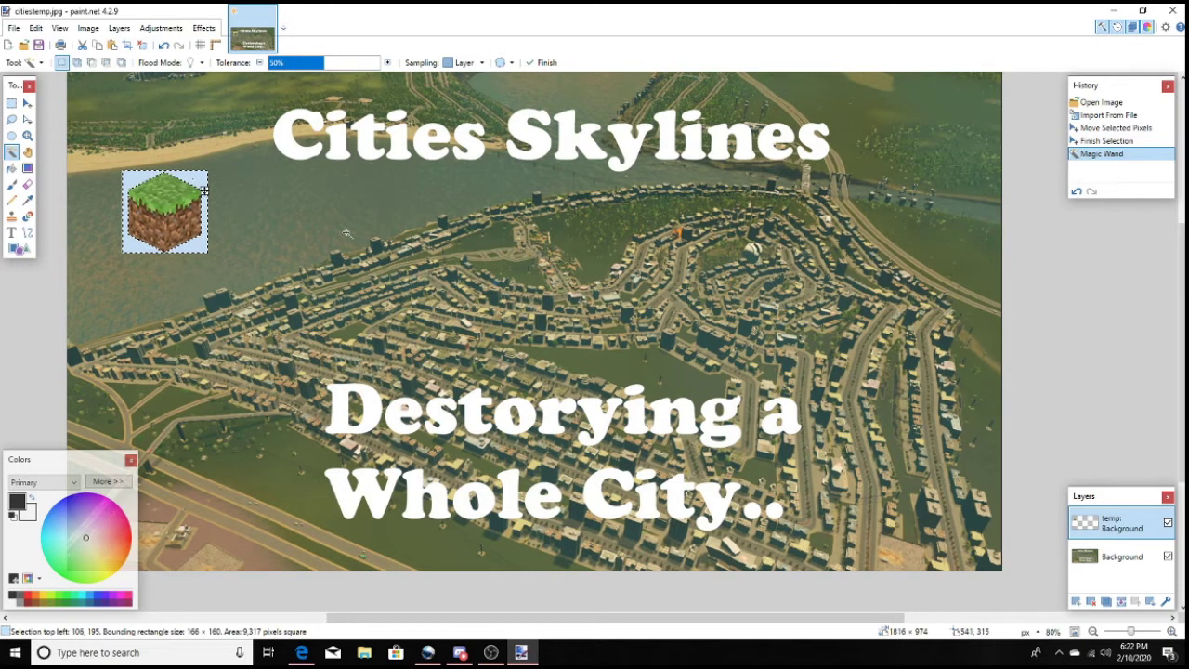
key(Delete)
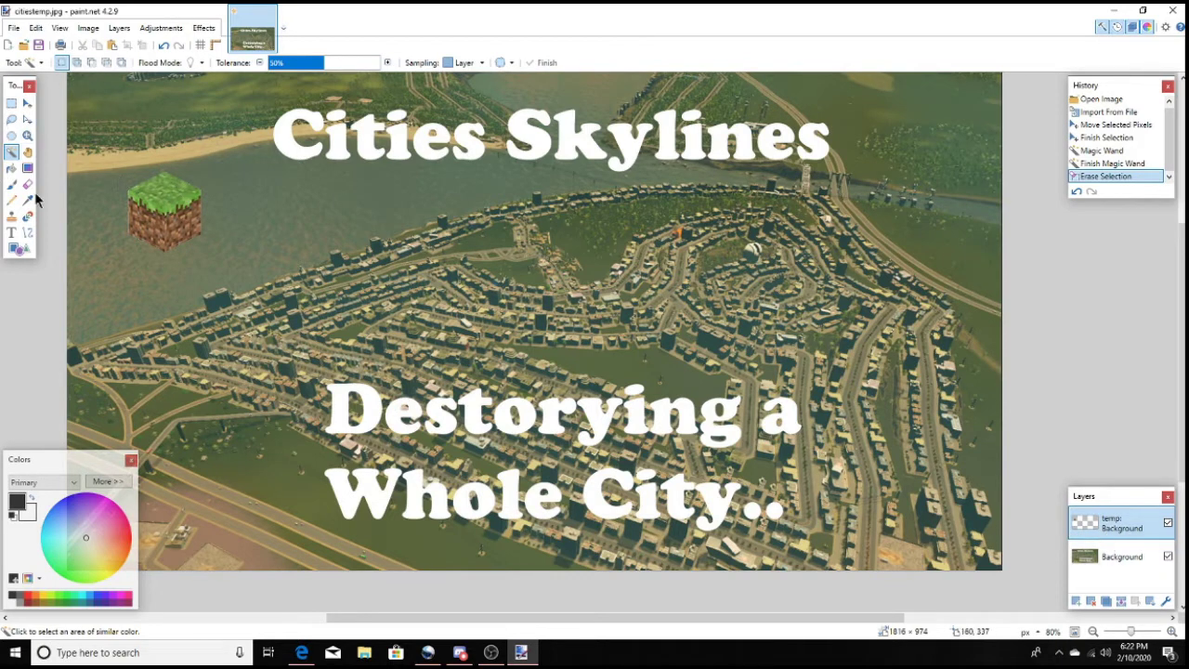
Rotate the whole grass-block layer about 30° and position it over the top-left water
click(27, 103)
key(ctrl+a)
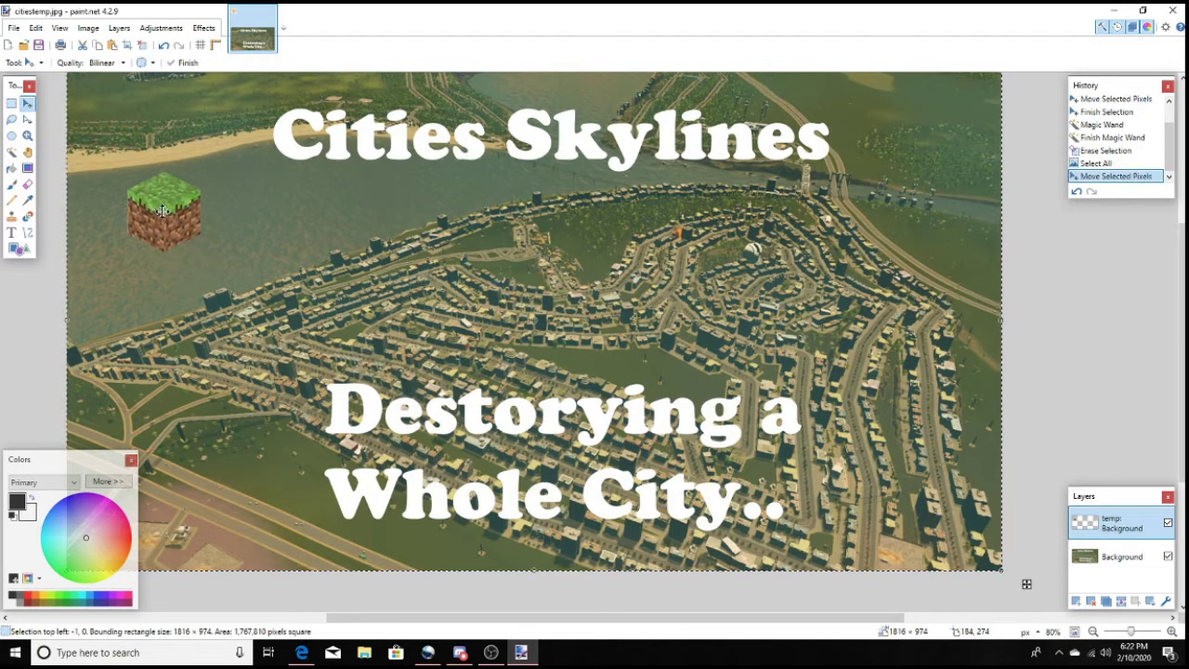
mouse_move(149, 209)
mouse_down()
mouse_move(174, 207)
mouse_move(149, 180)
mouse_up()
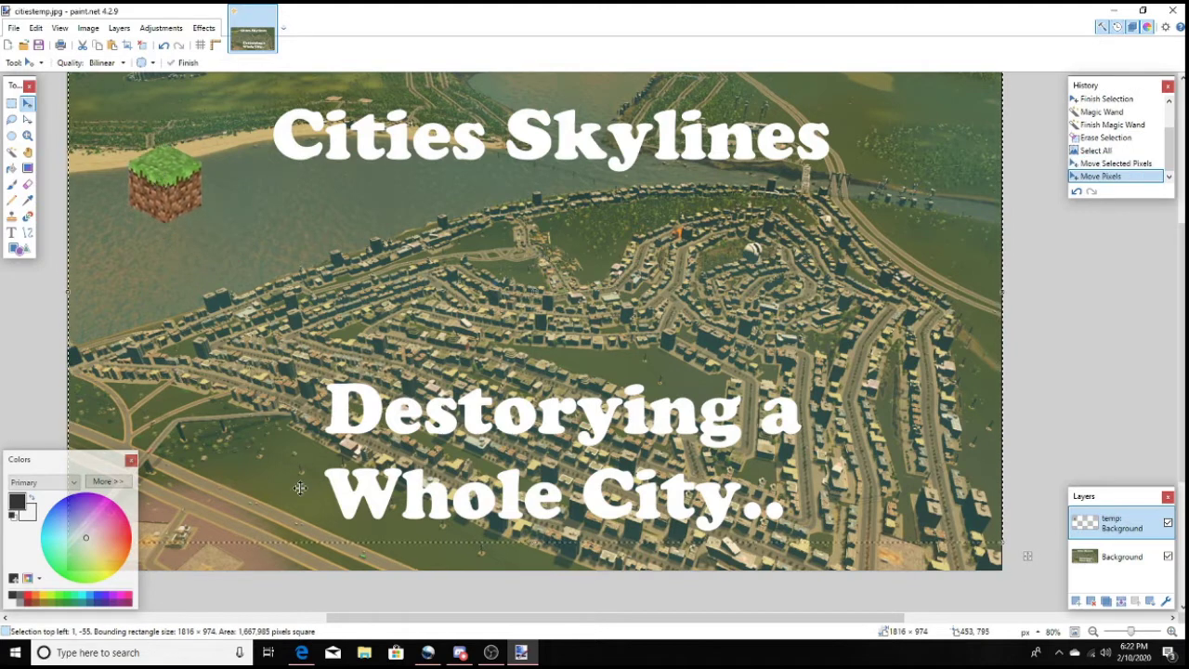
drag(381, 556, 537, 537)
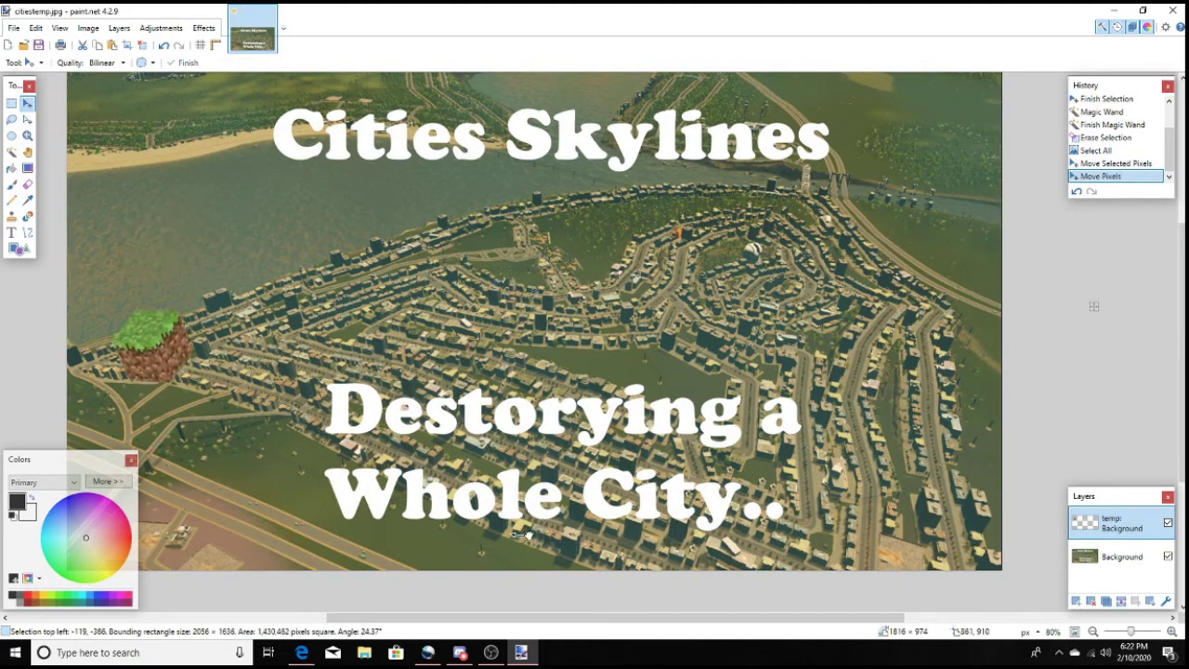
drag(162, 386, 167, 192)
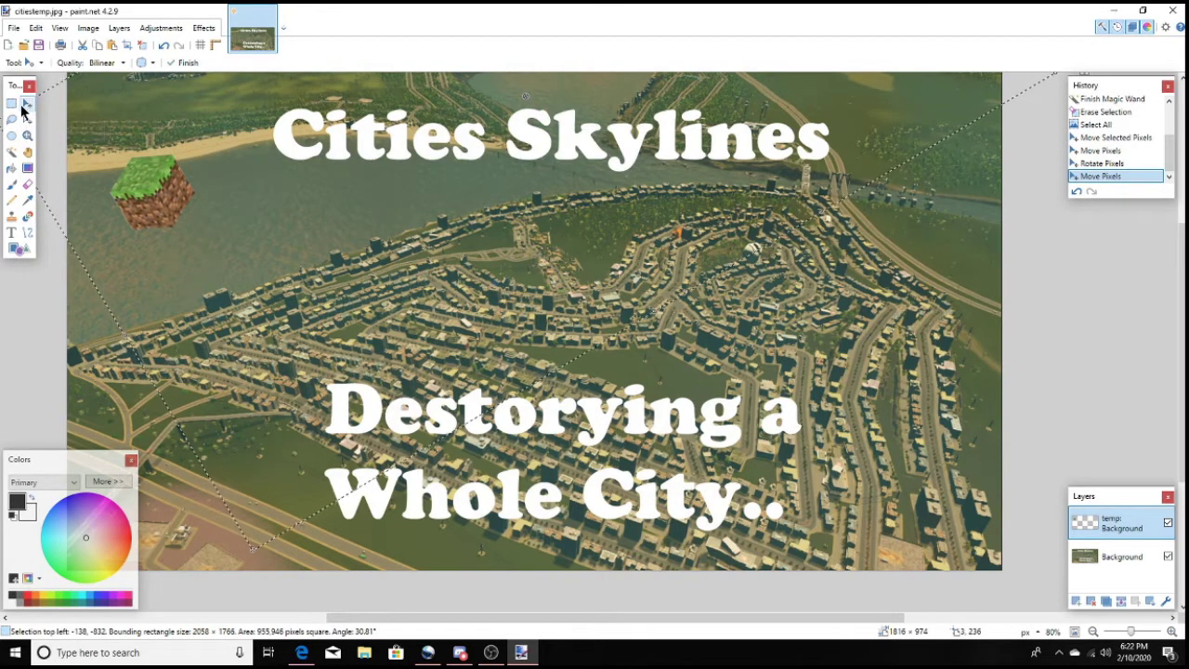
mouse_move(222, 220)
mouse_down()
mouse_move(264, 234)
mouse_move(178, 246)
mouse_move(170, 213)
mouse_up()
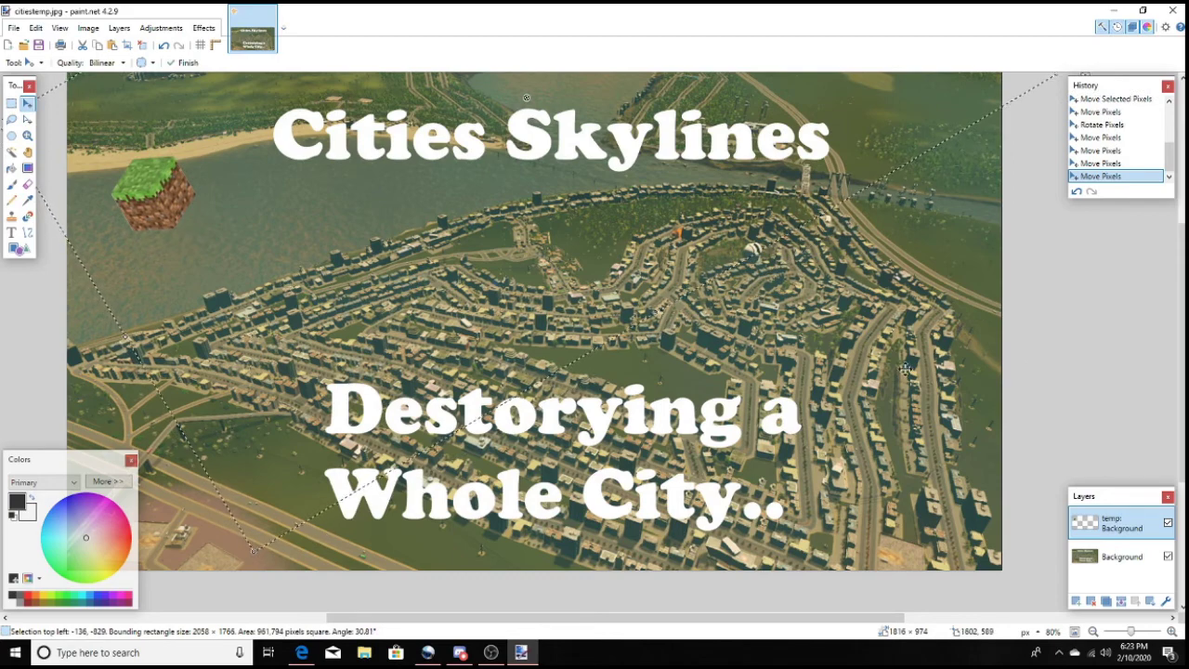
Save As 'tutorial' in Pictures with PNG as the file type
click(35, 28)
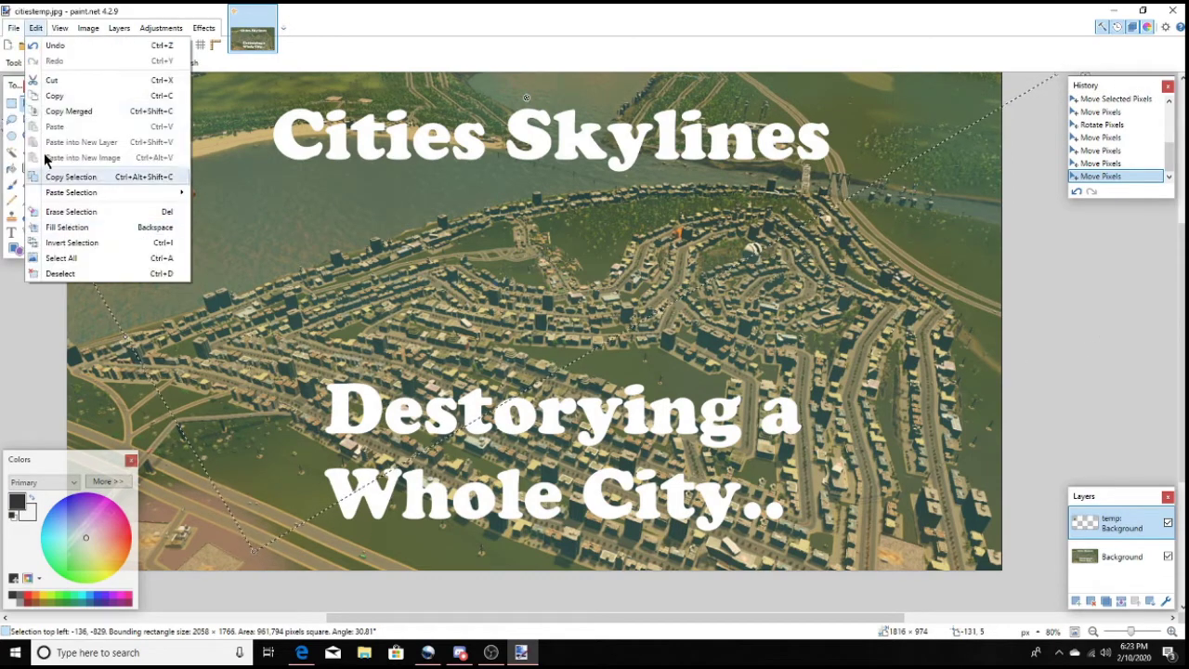
click(14, 28)
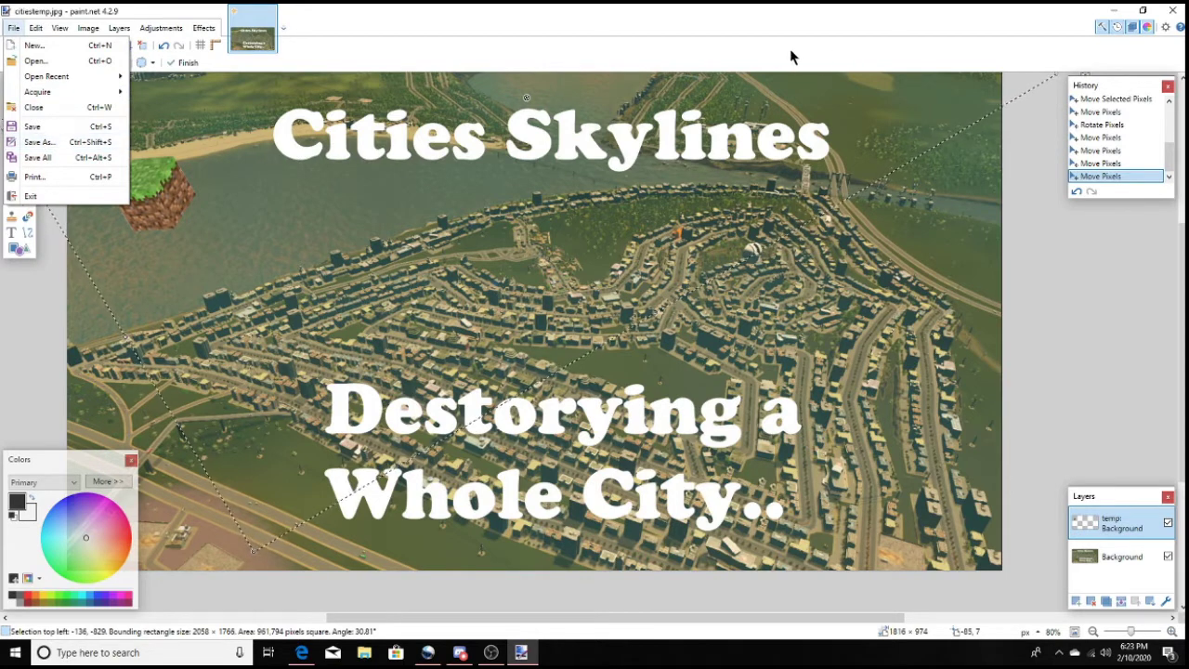
click(715, 77)
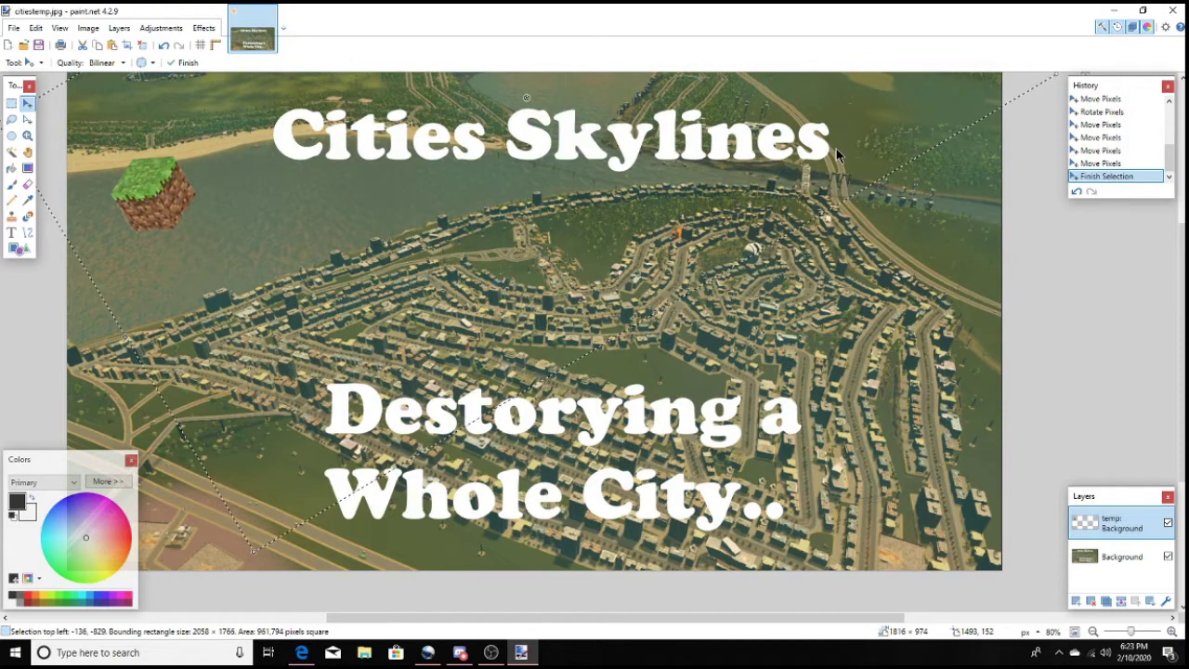
key(ctrl+shift+s)
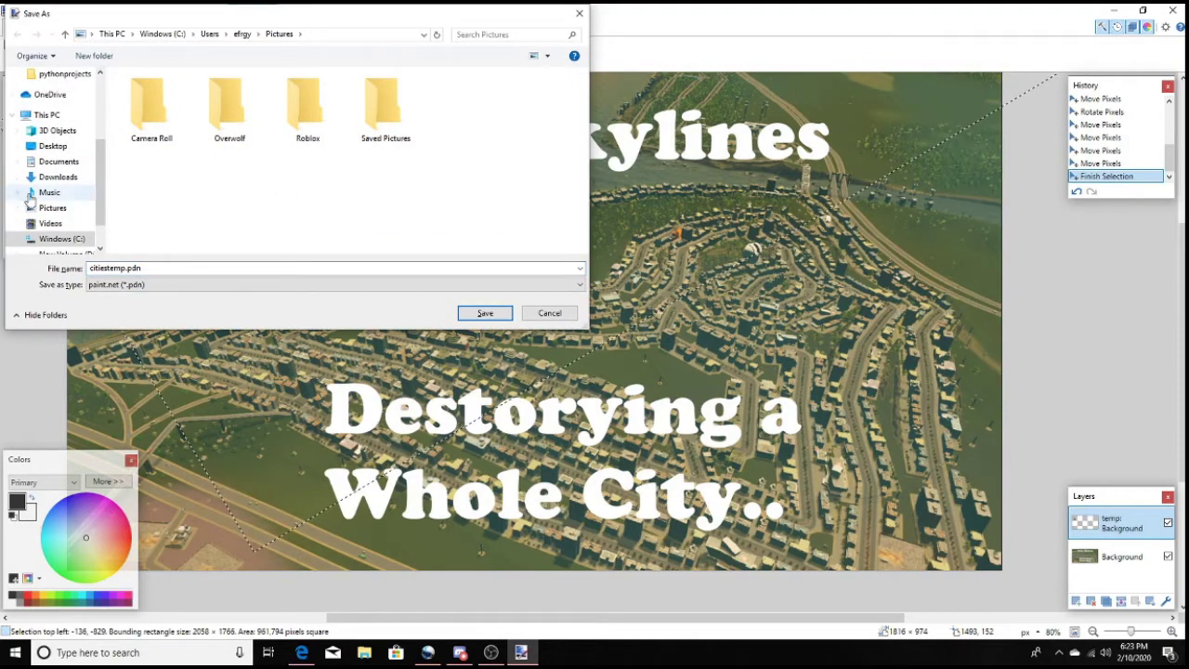
click(52, 207)
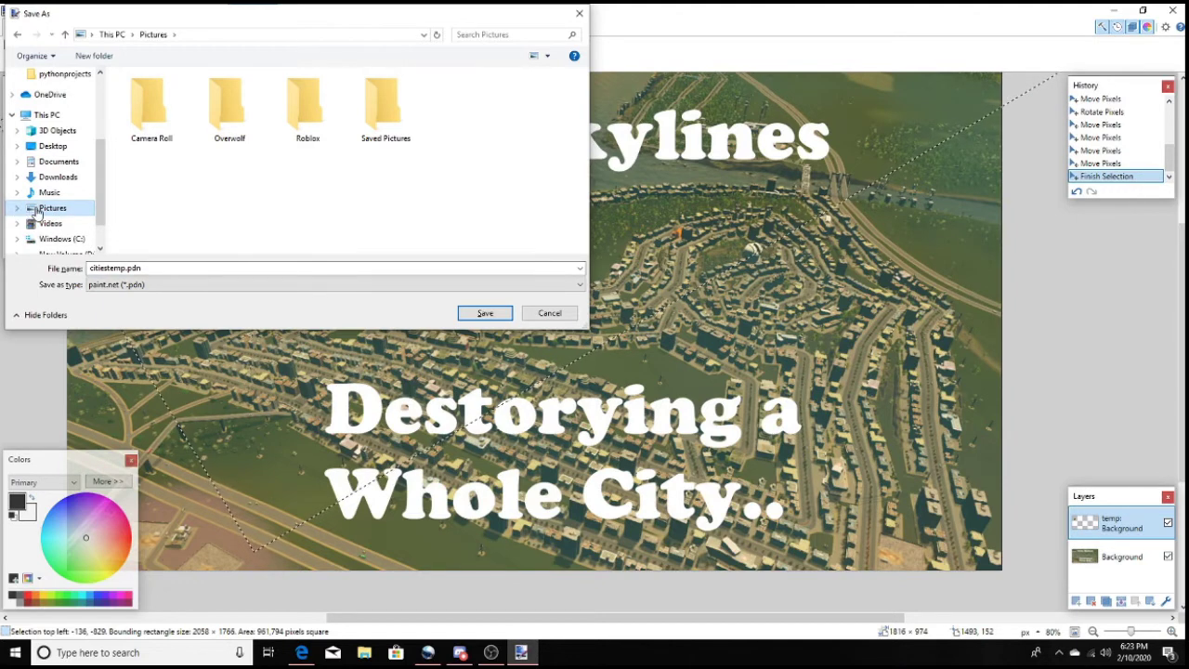
click(178, 284)
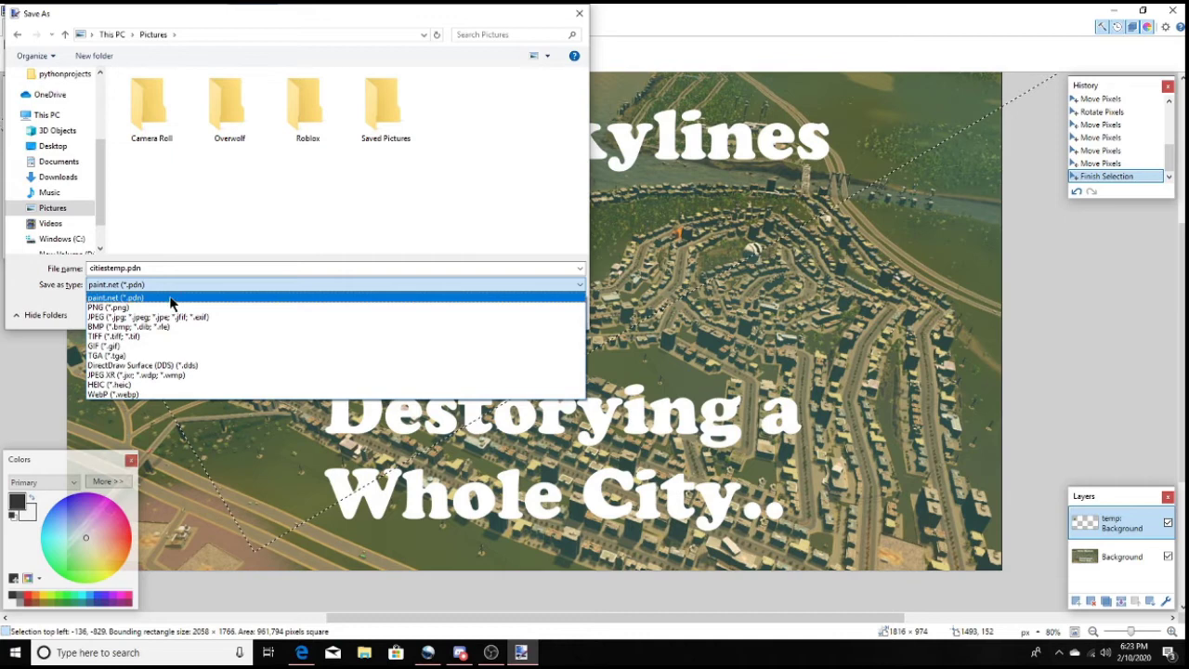
click(107, 309)
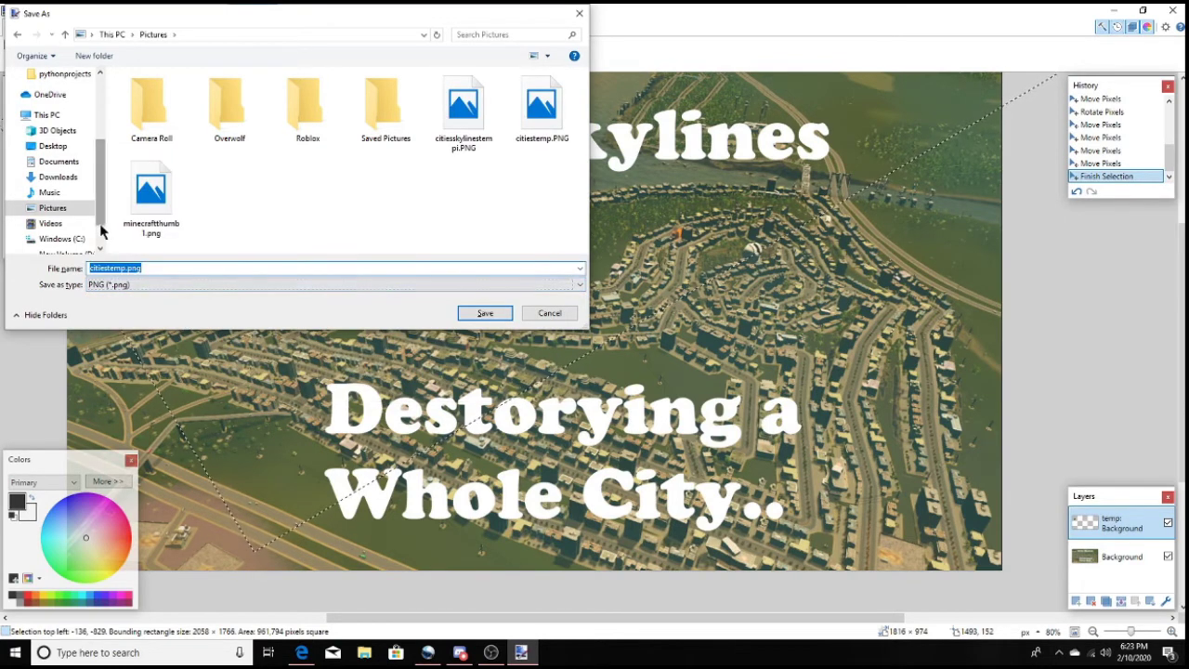
text(tutorial)
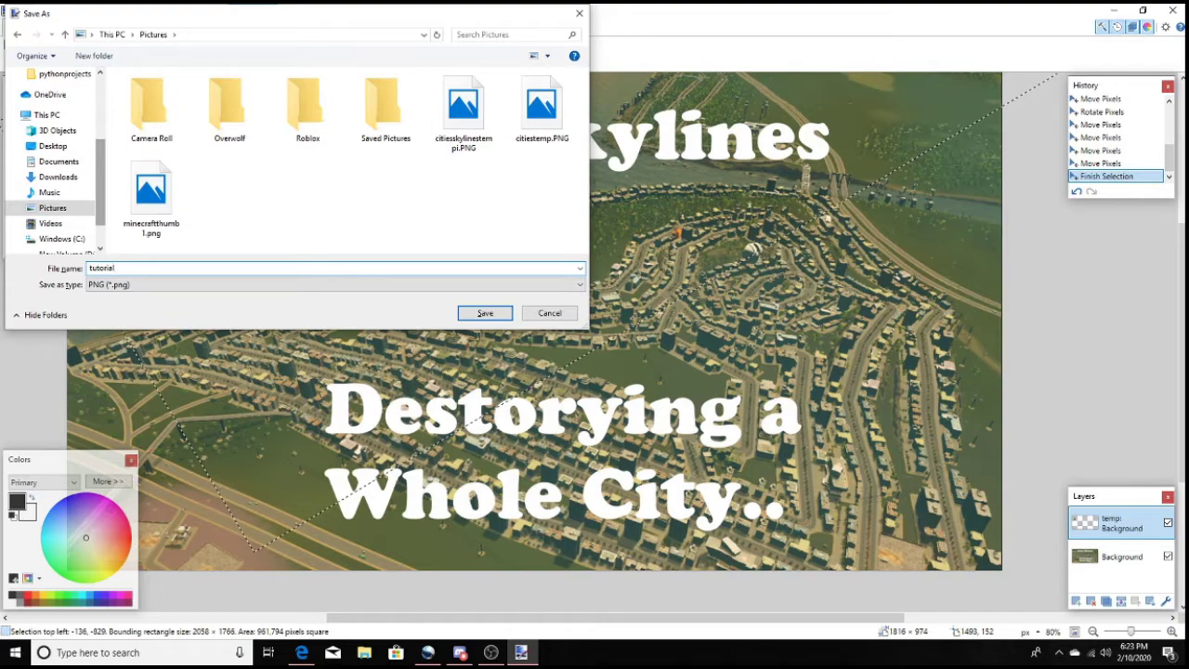
key(Return)
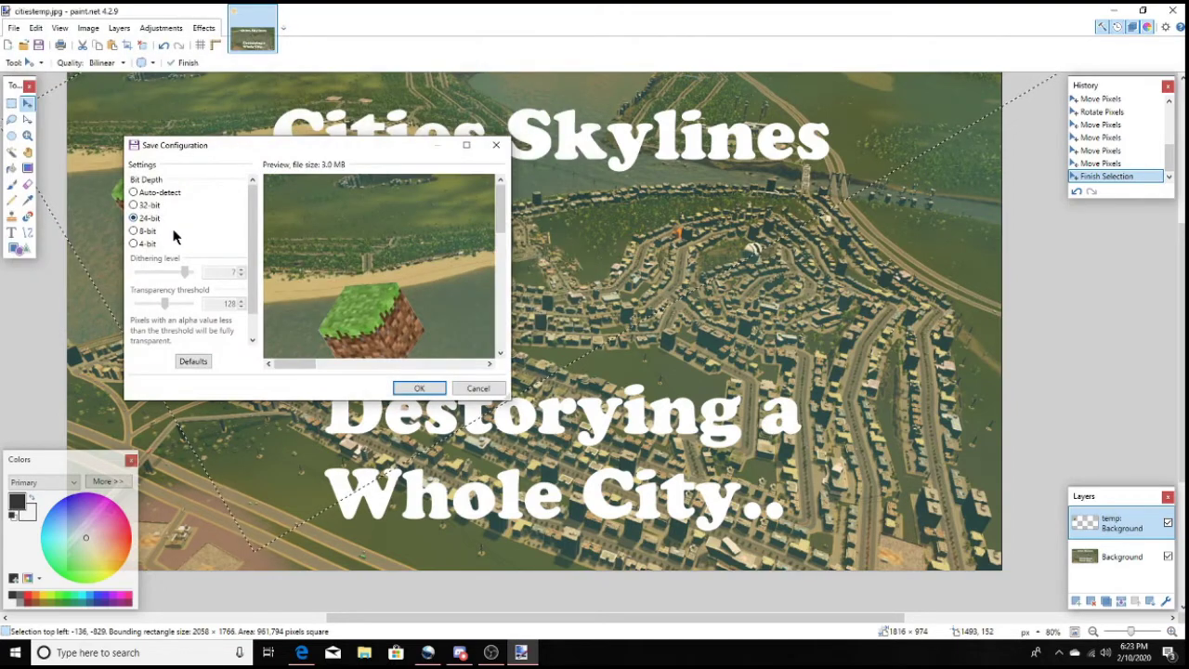
Accept 24-bit PNG settings and flatten the layers to finish saving tutorial.png
click(148, 232)
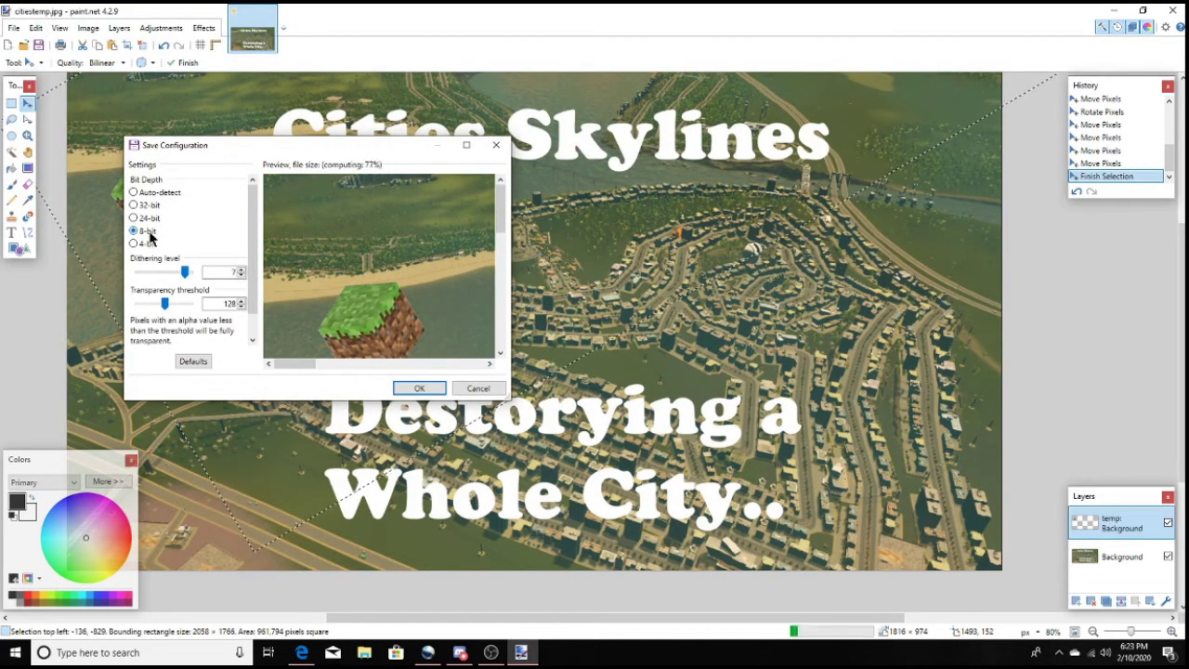
click(153, 219)
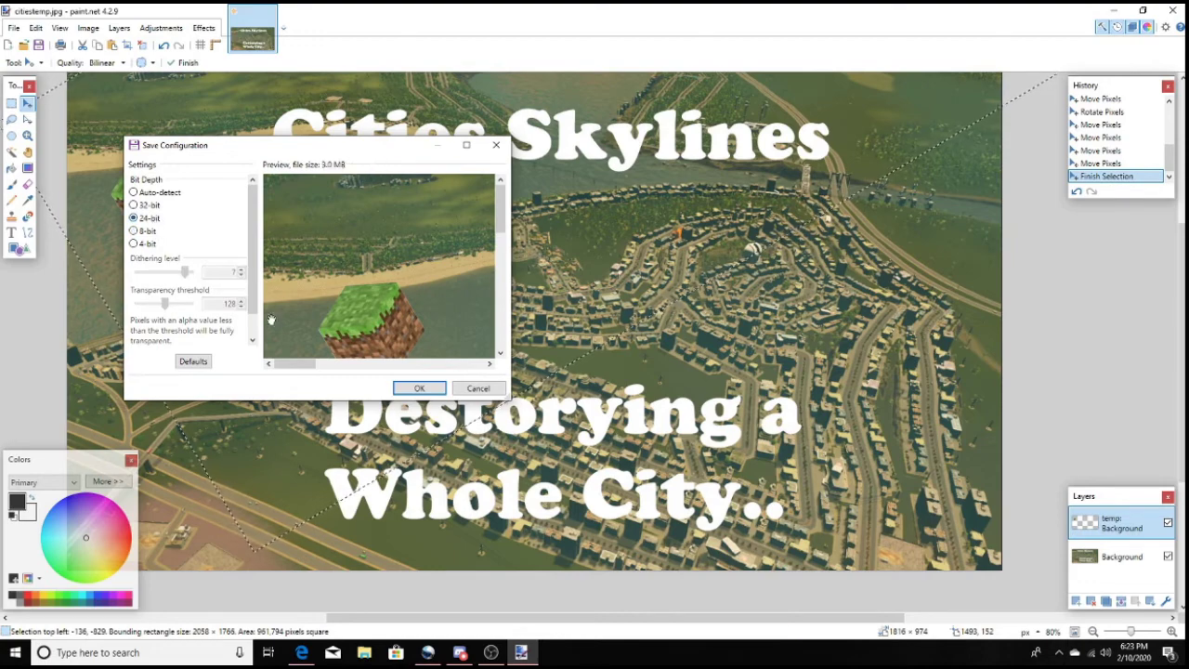
click(420, 389)
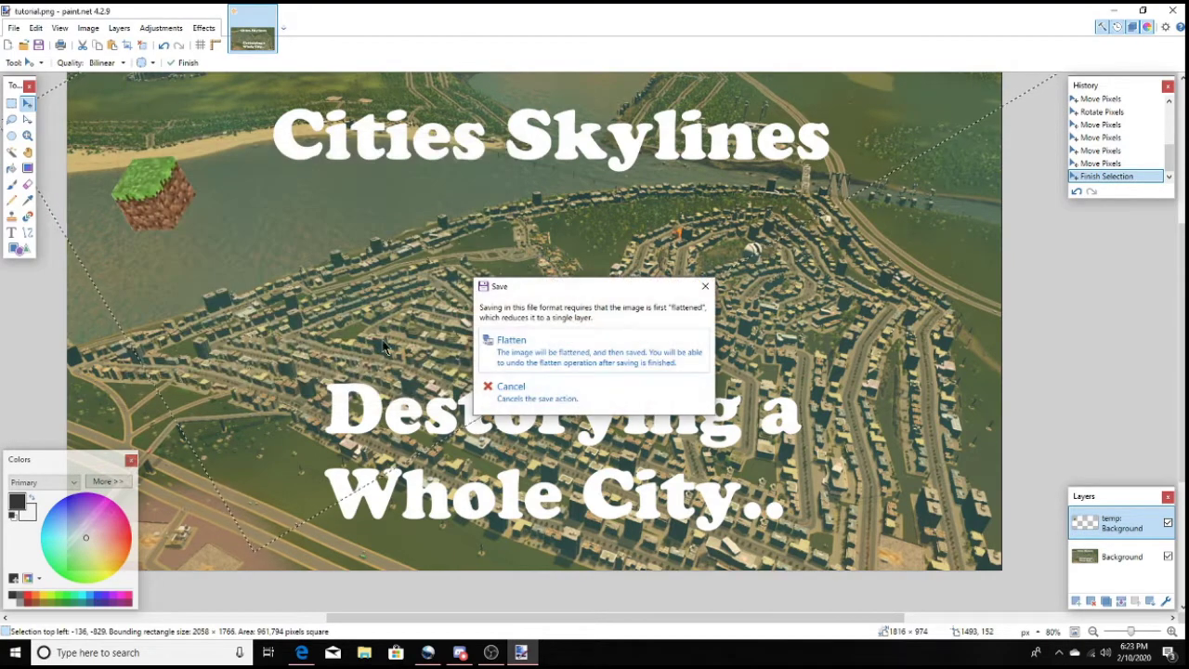
click(601, 352)
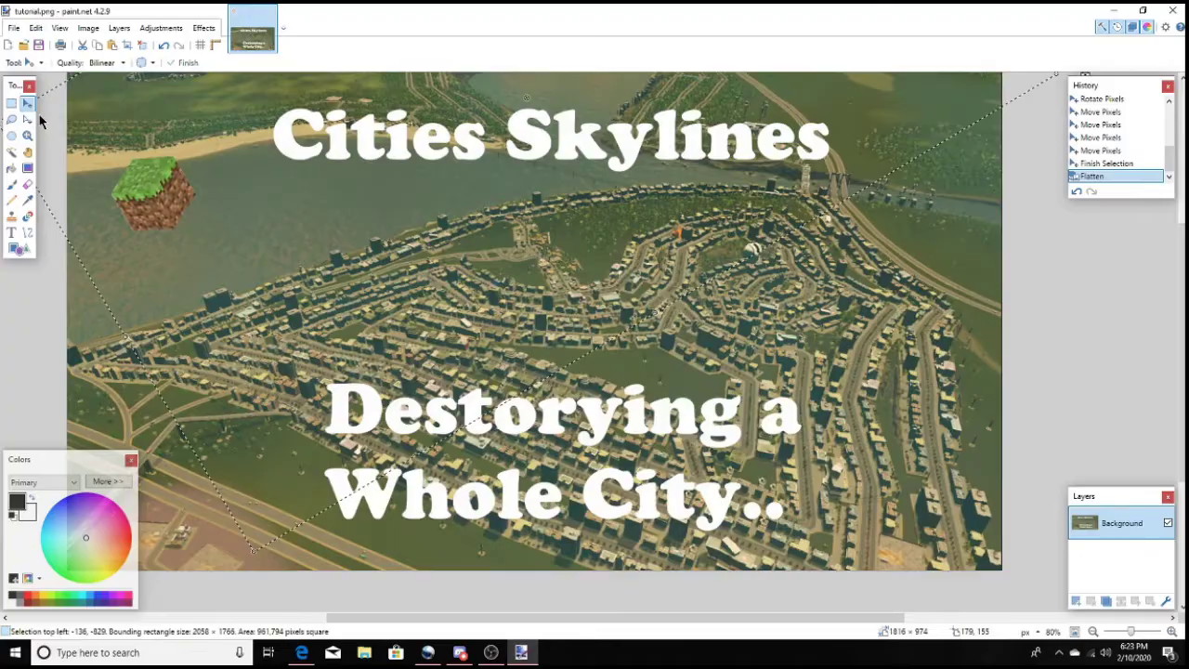
In File Explorer's Pictures folder, preview the saved tutorial.png in Photos, then close it
click(1119, 10)
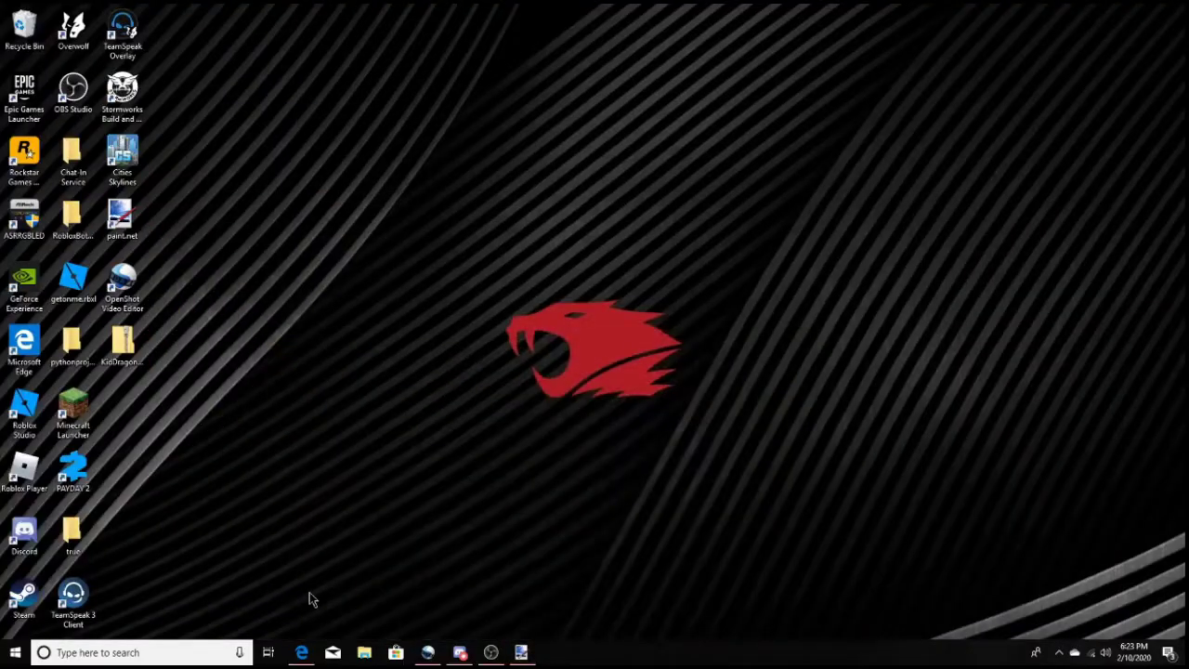
click(365, 652)
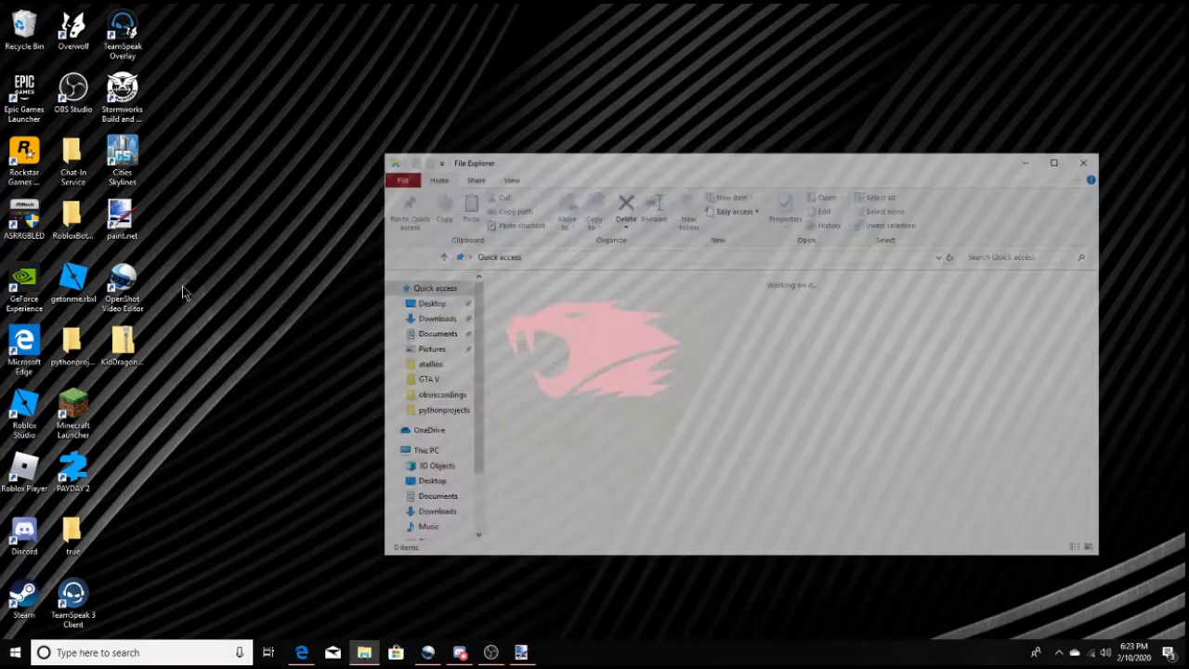
click(433, 333)
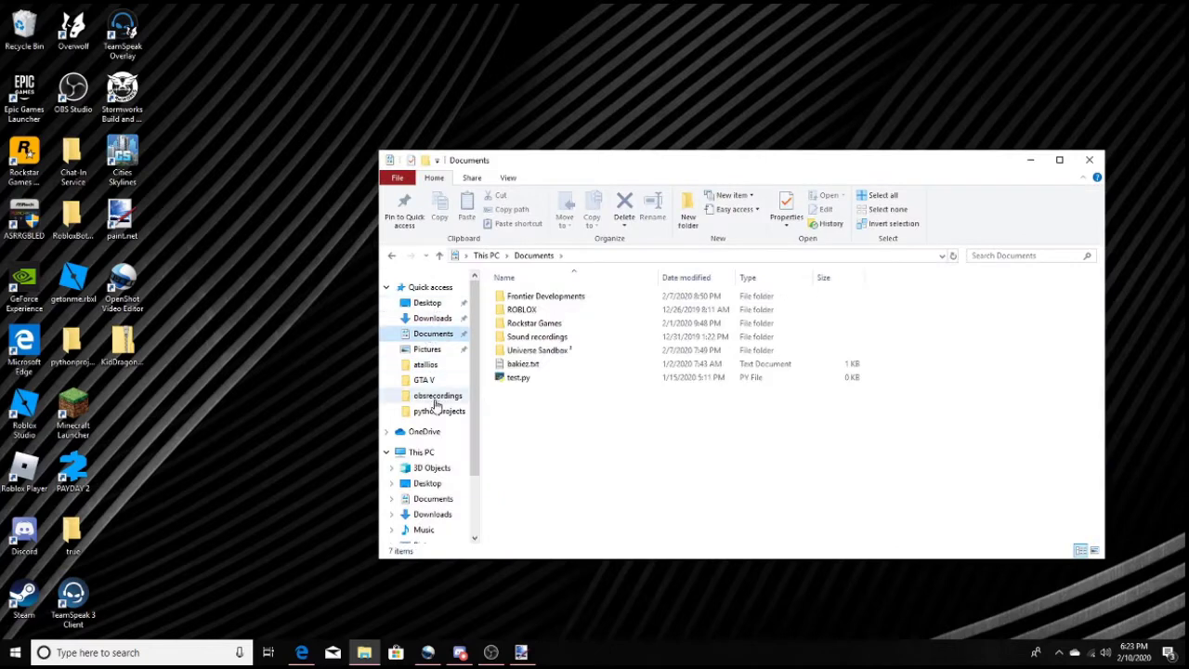
scroll(427, 492, down, 1)
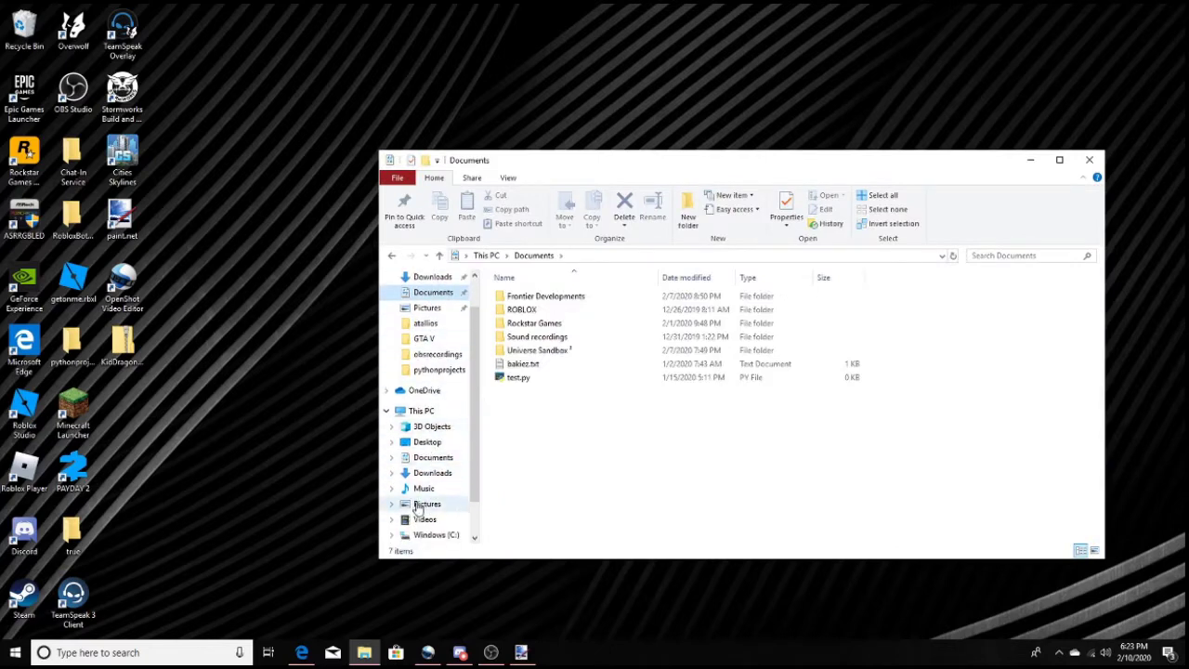
click(424, 507)
double_click(601, 398)
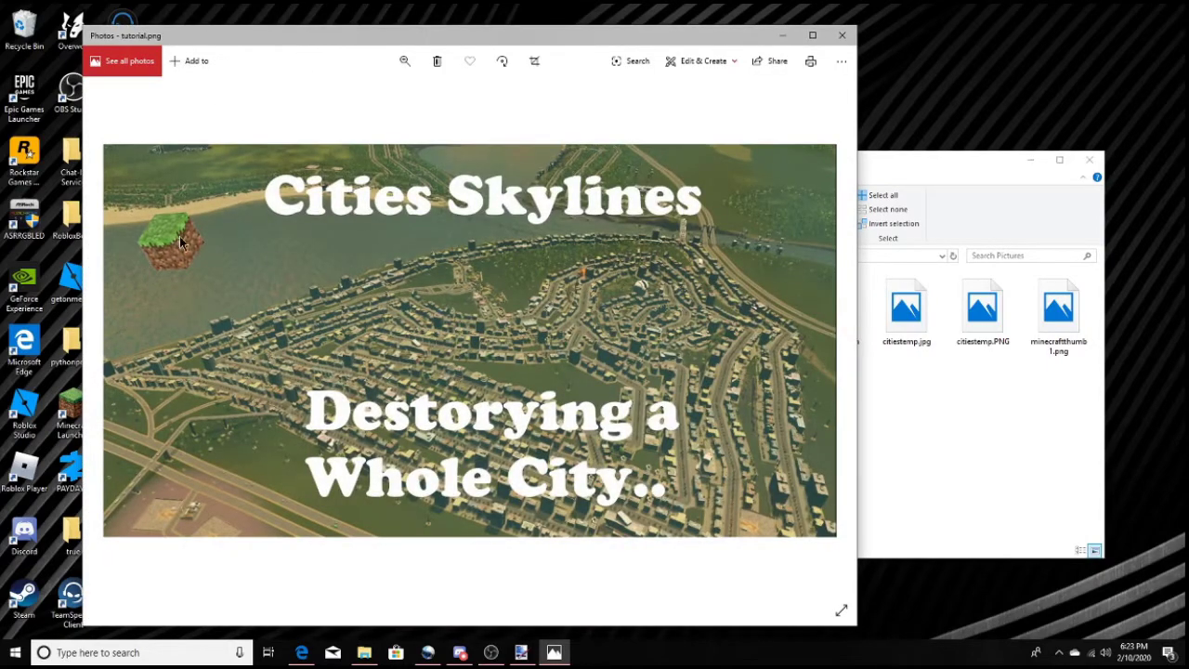
click(842, 37)
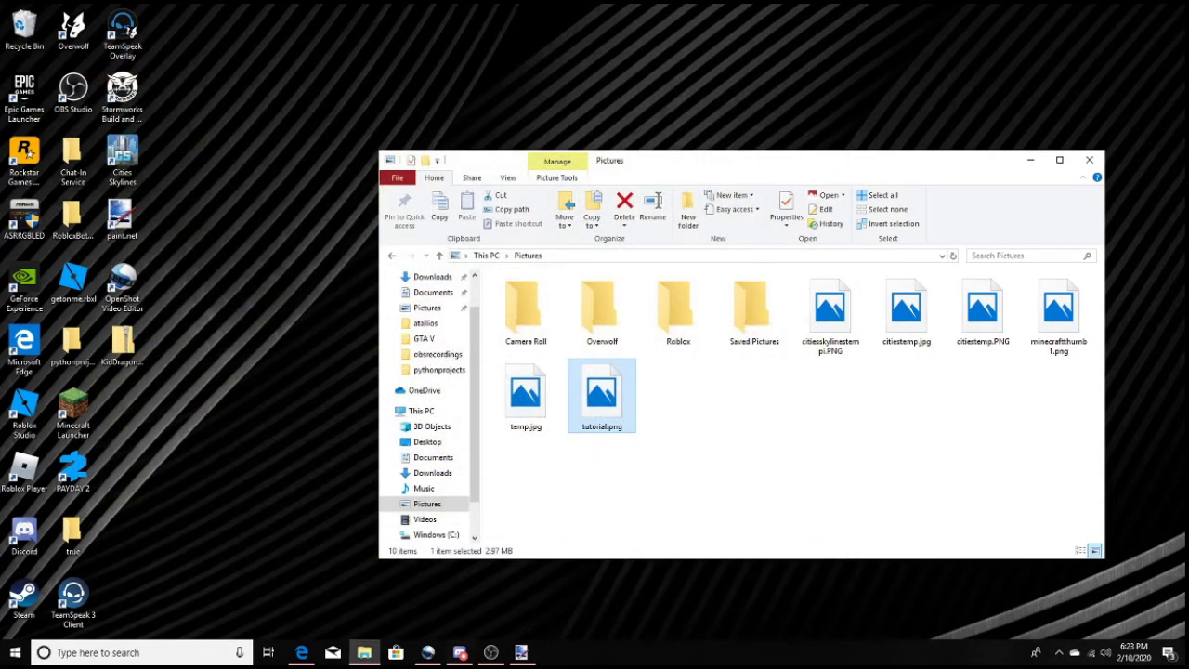
Return to the YouTube channel page in Edge and go to YouTube Studio via the account menu
click(302, 652)
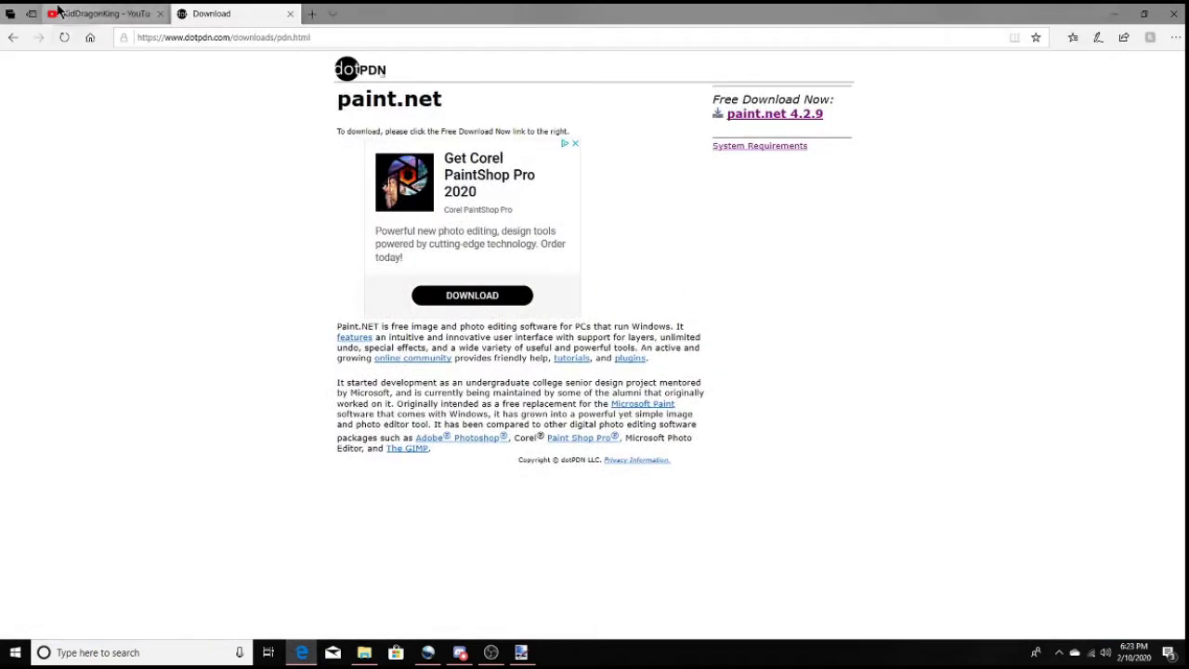
click(102, 13)
click(1111, 69)
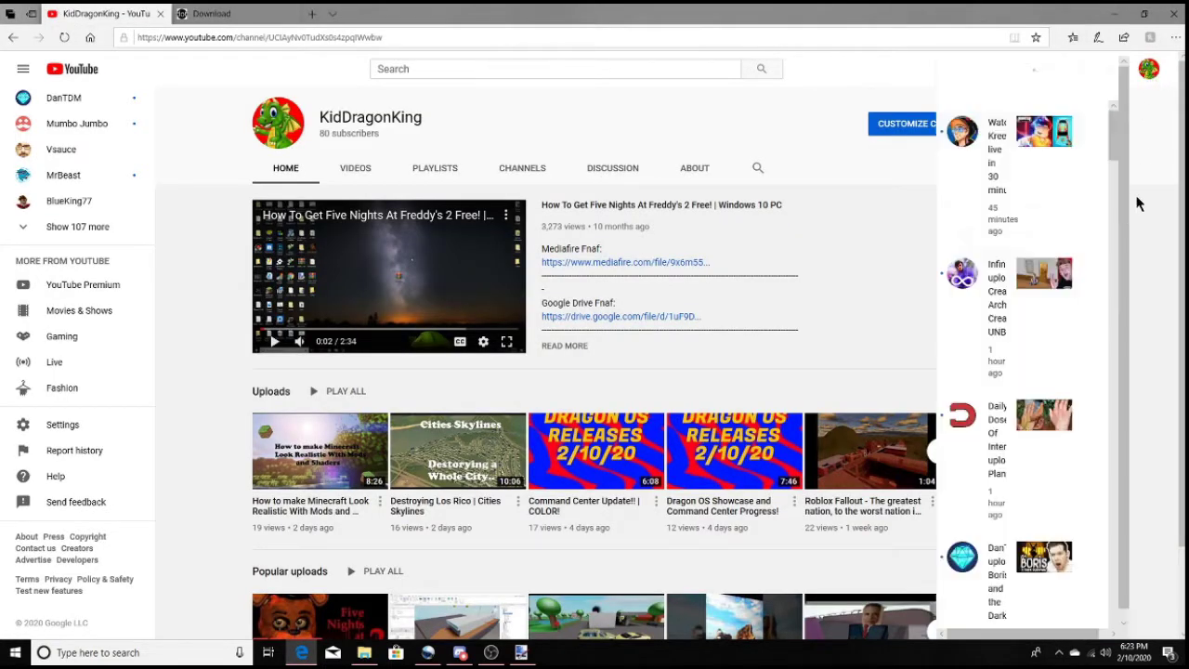
click(1149, 69)
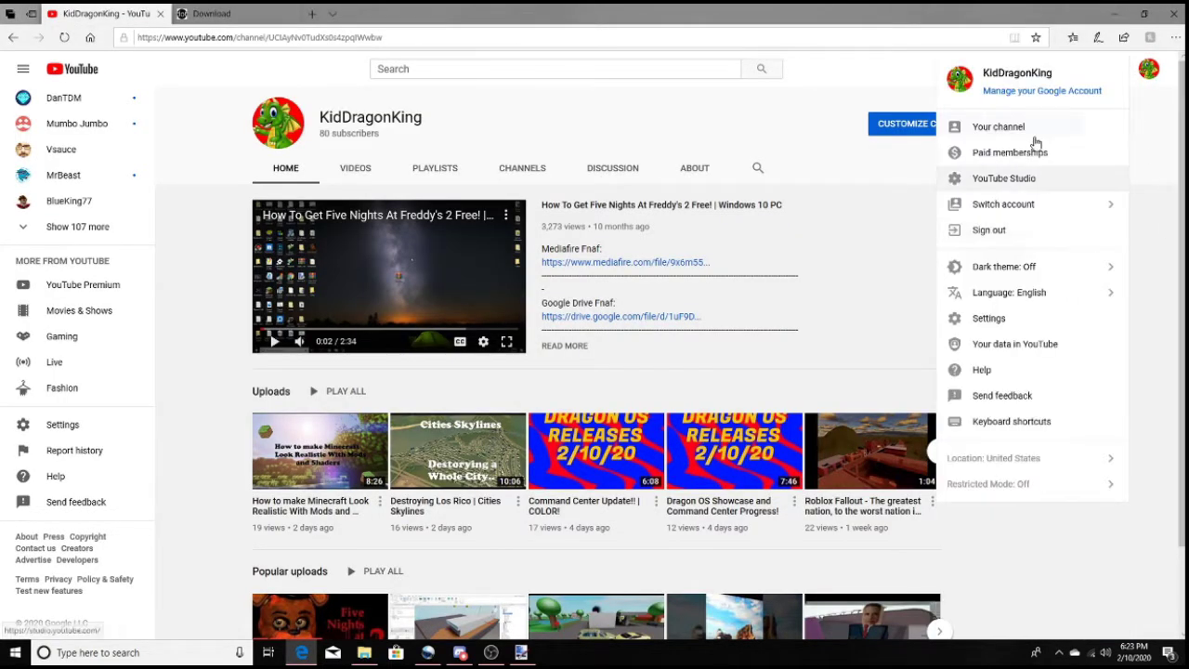
click(1016, 181)
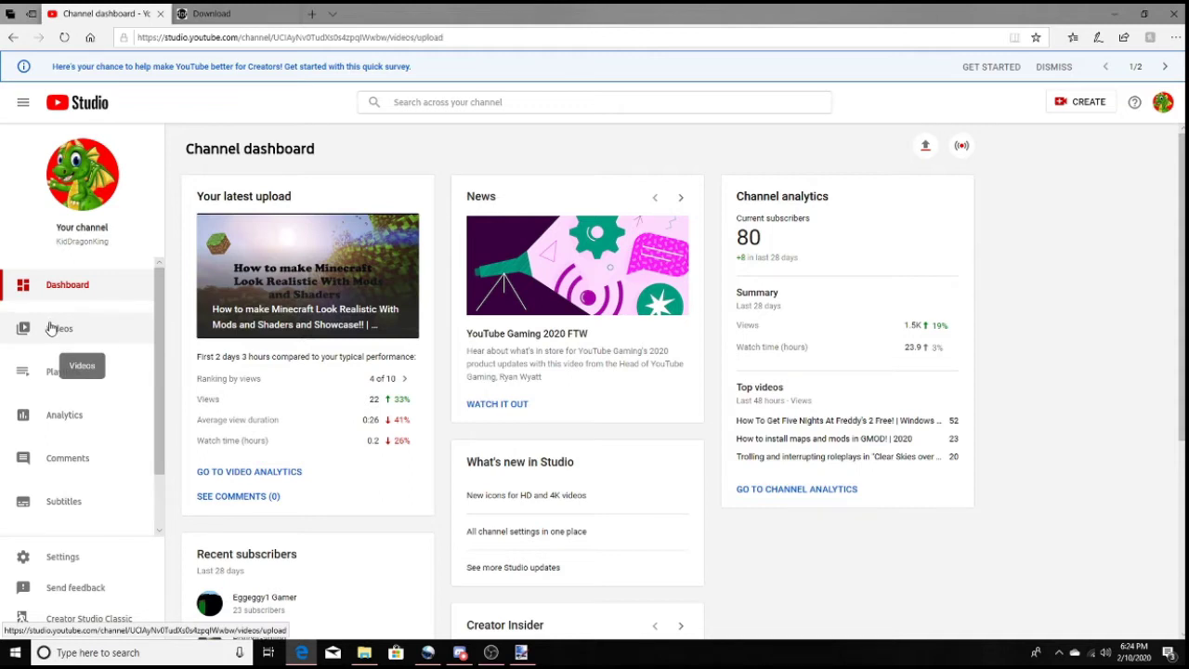
Open the 'Destroying Los Rico | Cities Skylines' video details and show its thumbnail options
click(57, 322)
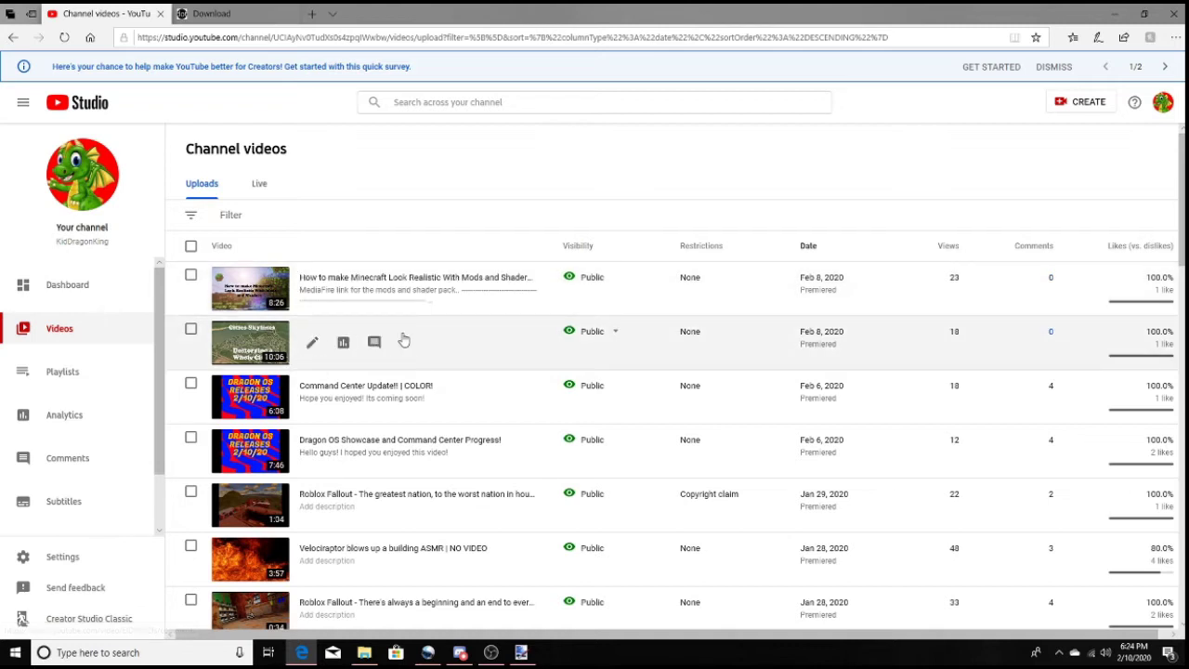
click(312, 343)
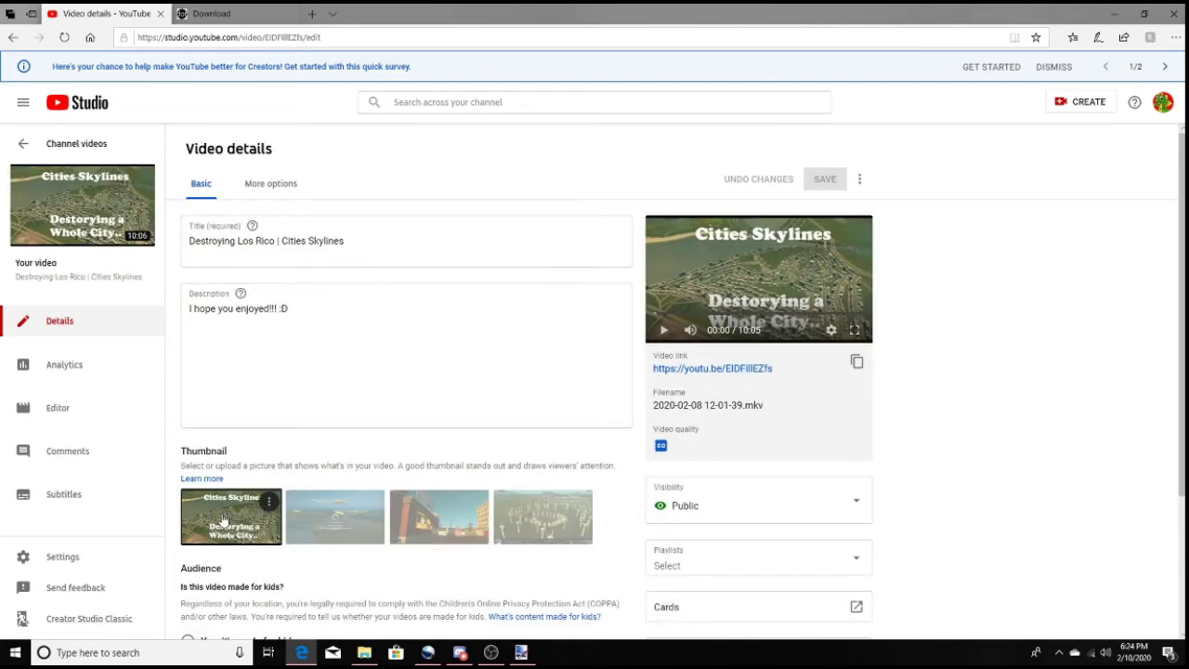
scroll(232, 446, down, 1)
scroll(201, 387, up, 1)
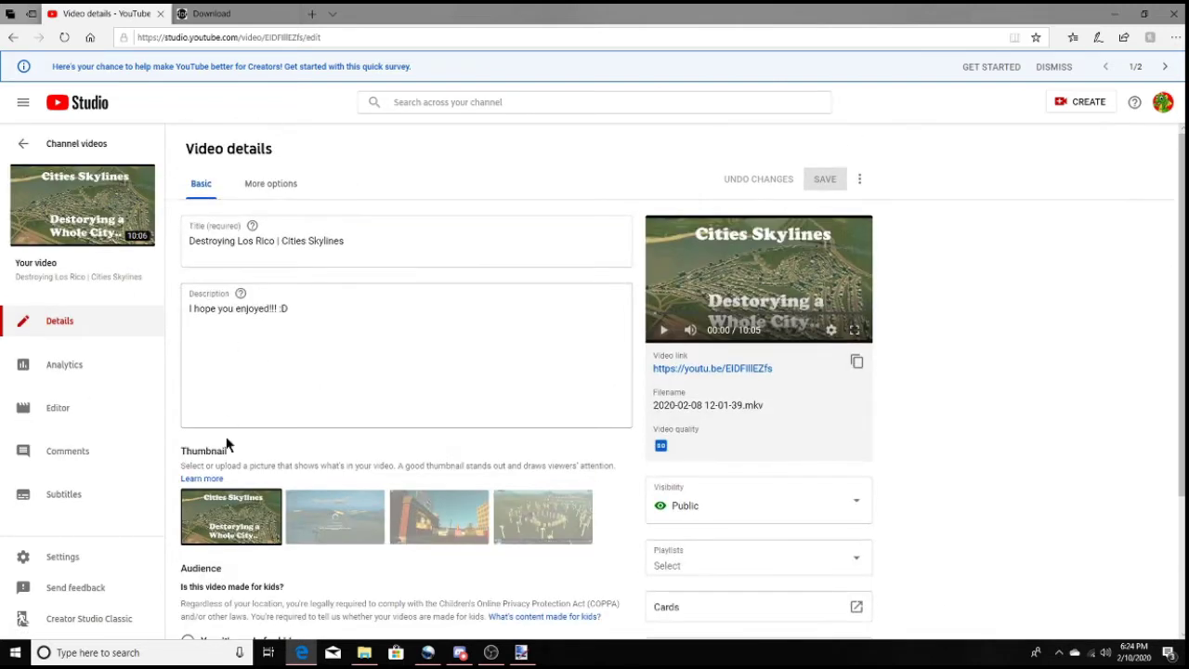
scroll(219, 464, down, 1)
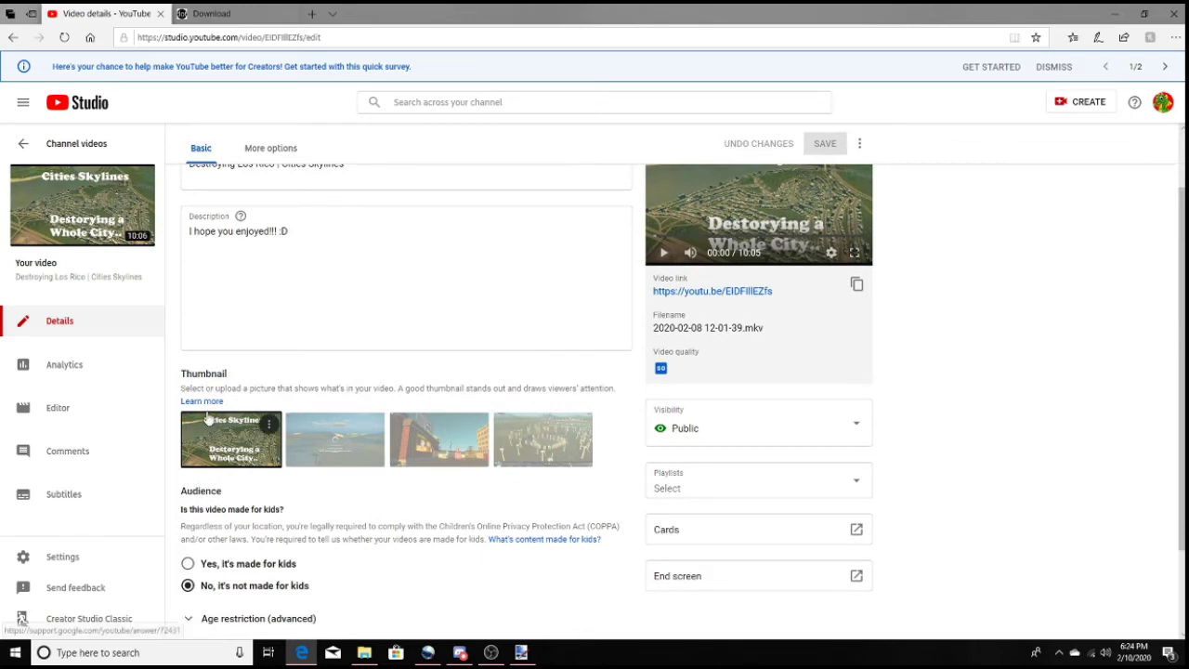
click(271, 424)
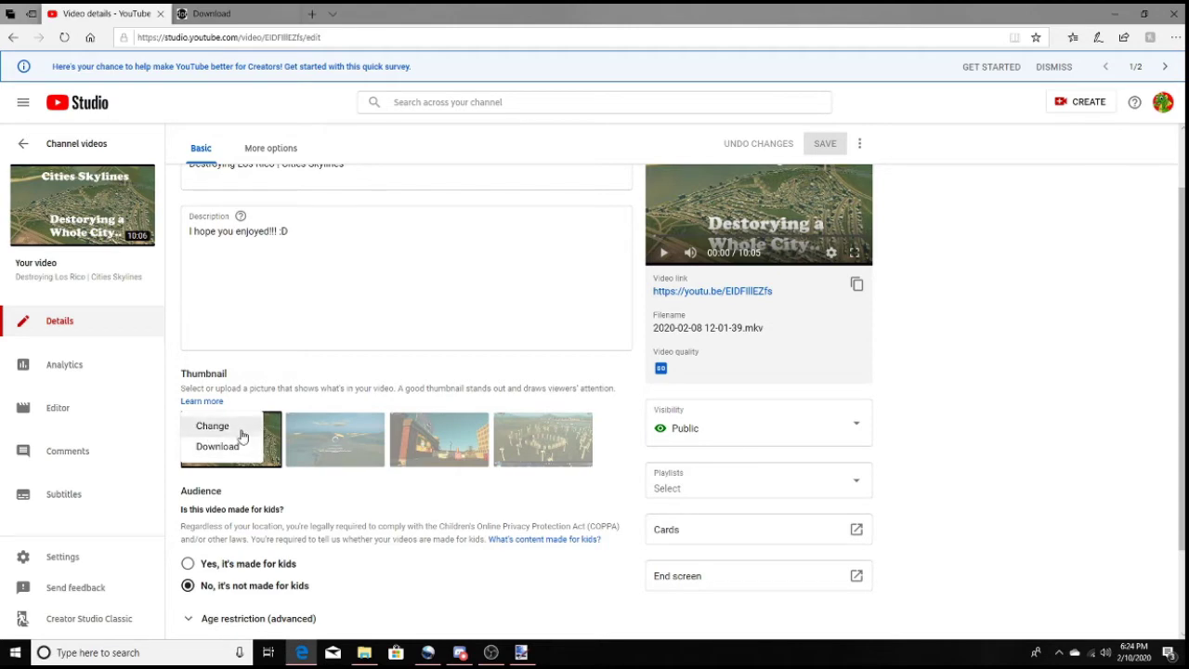
Start replacing the thumbnail with tutorial.png, but close the file picker without uploading
click(240, 429)
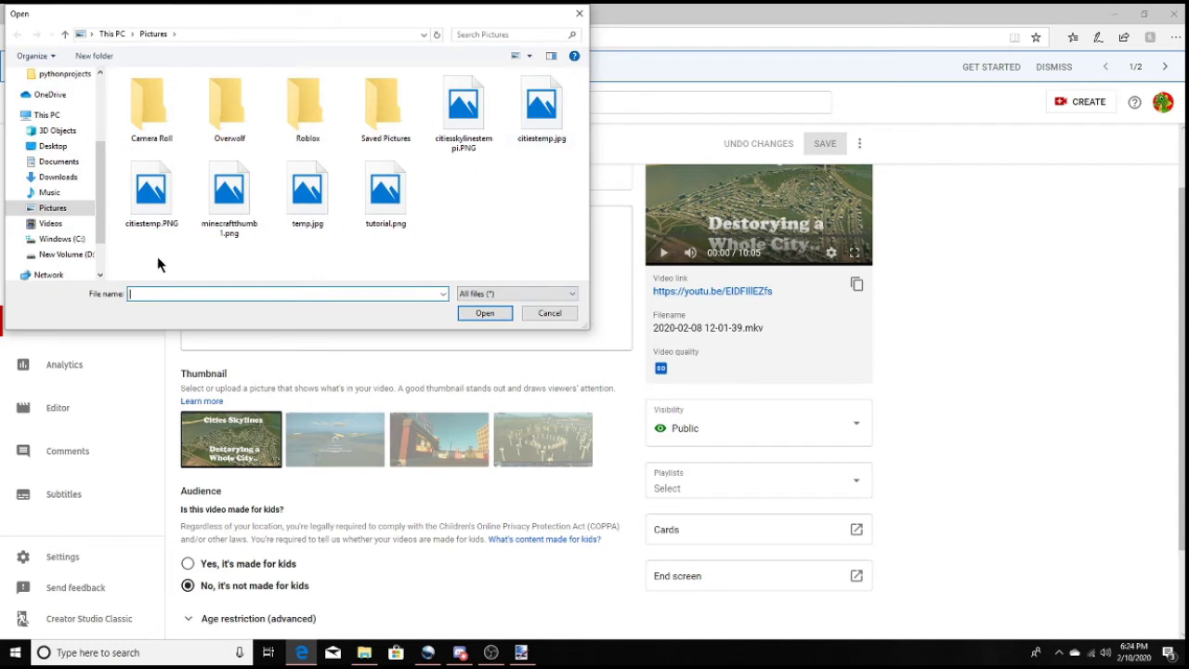
click(397, 210)
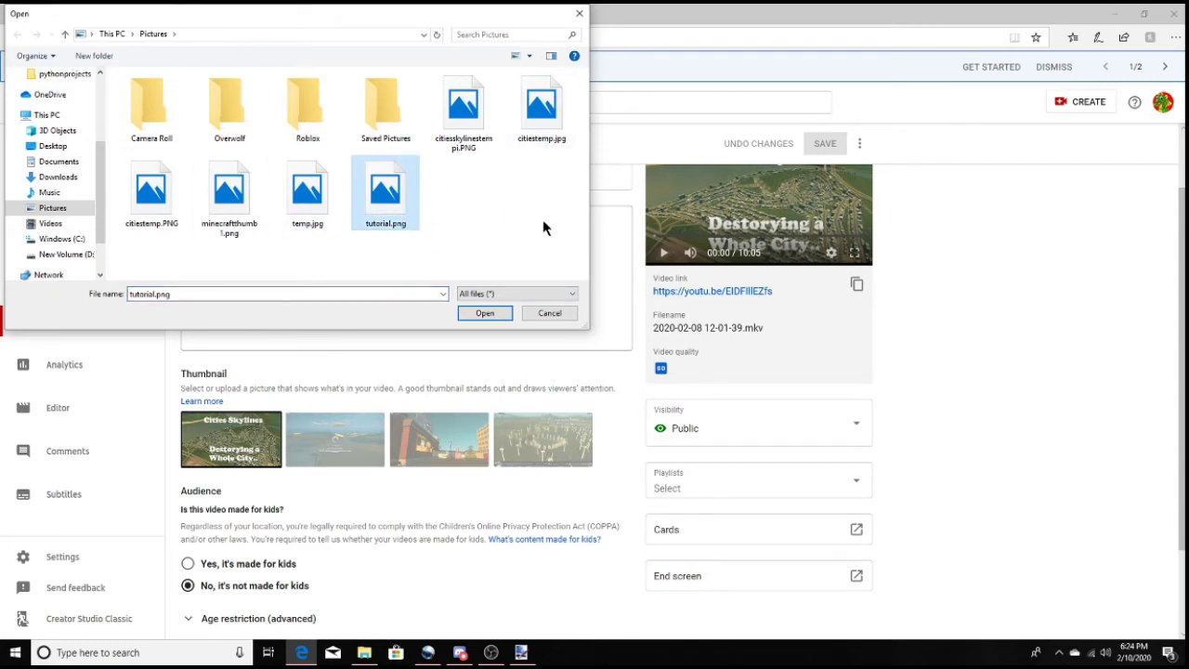
click(579, 13)
Return to the Studio dashboard, then go to the public channel page from the account menu
scroll(322, 381, up, 1)
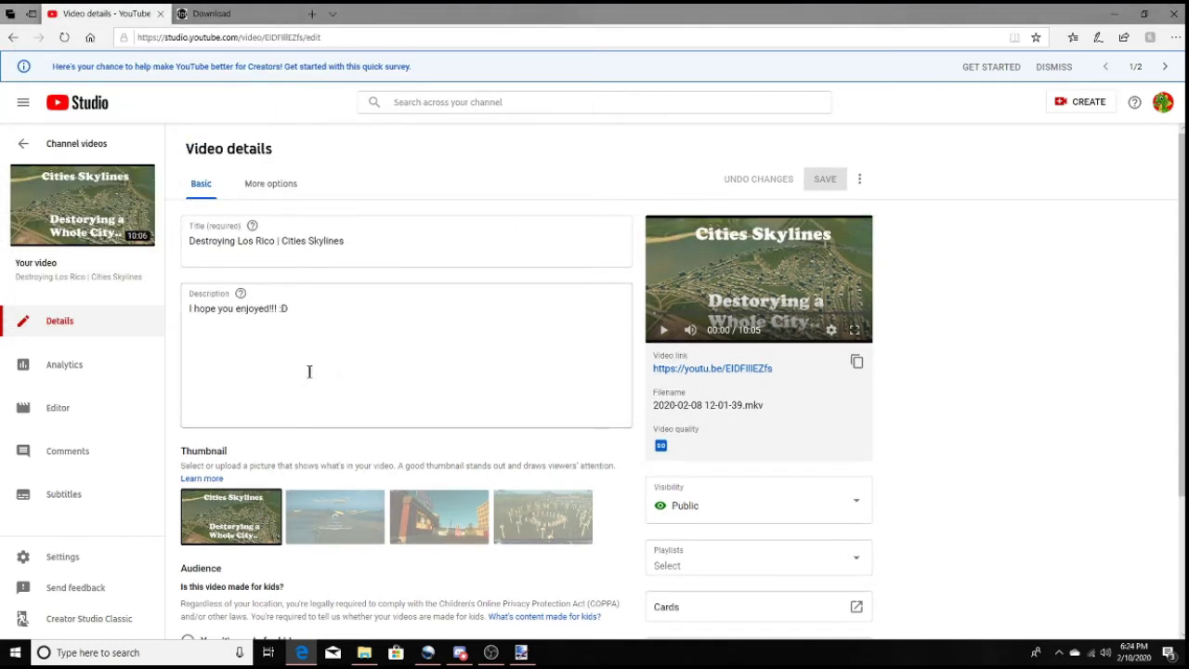
scroll(372, 474, down, 1)
scroll(376, 479, up, 1)
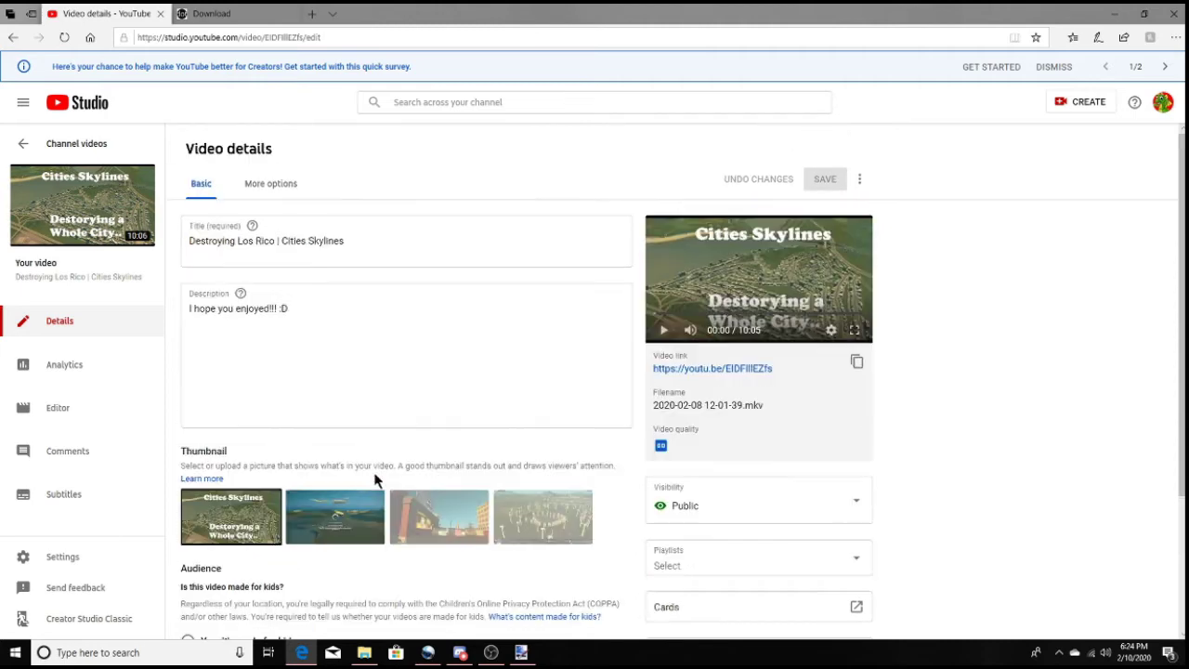
click(72, 104)
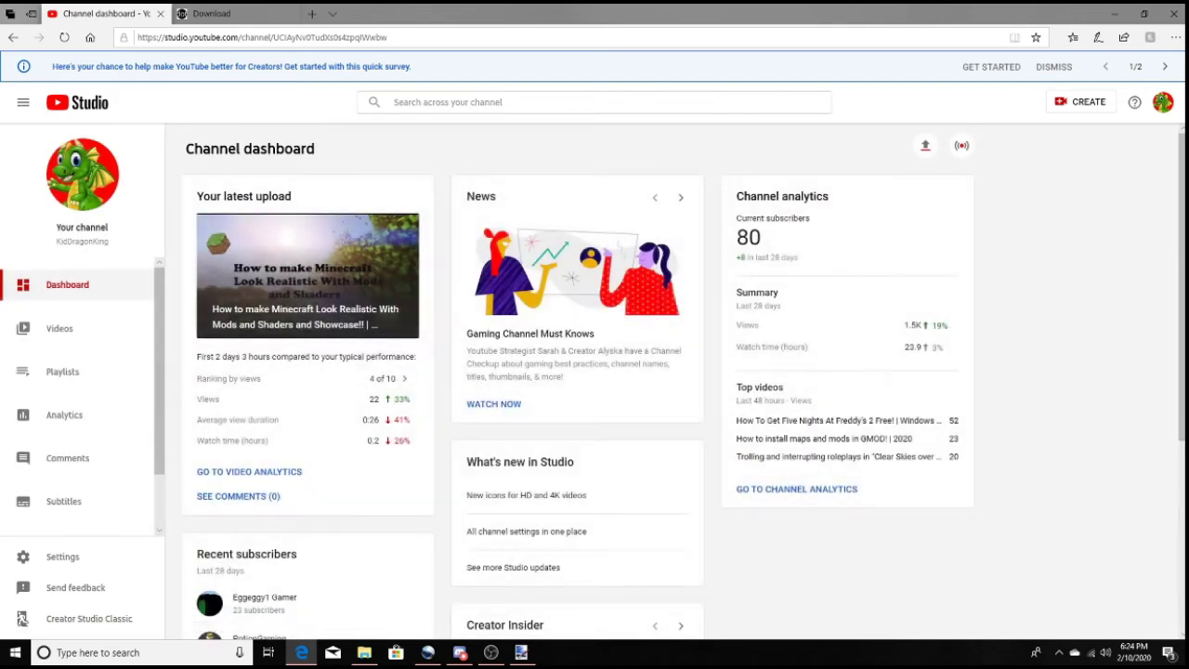
click(1164, 103)
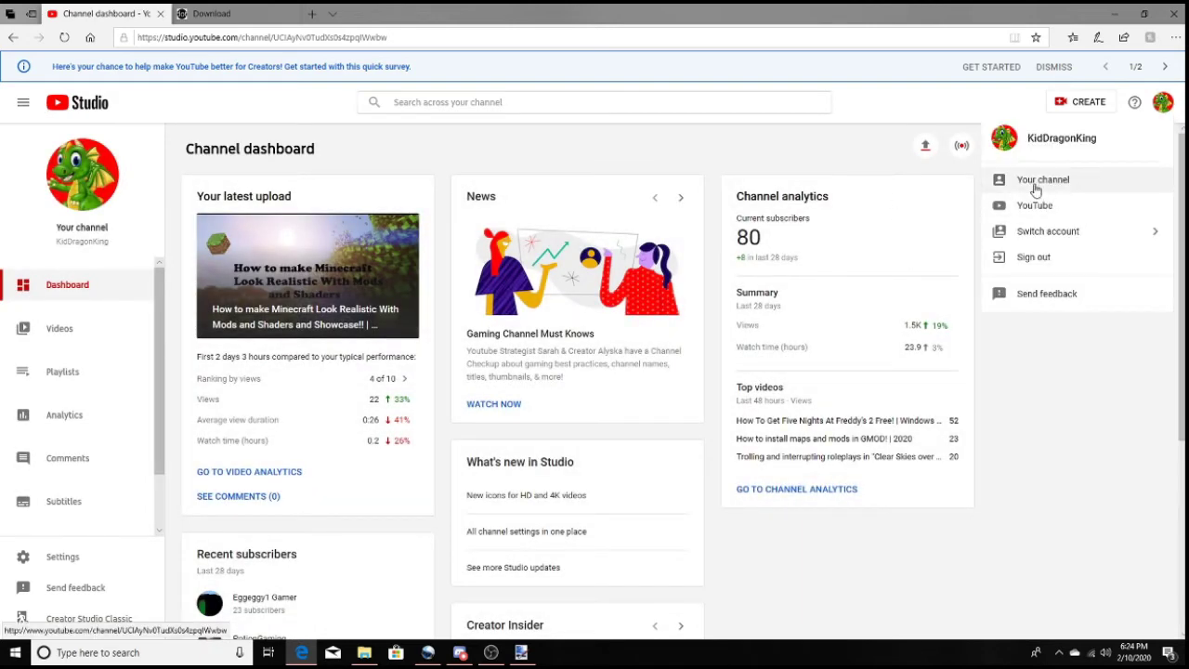
click(1036, 186)
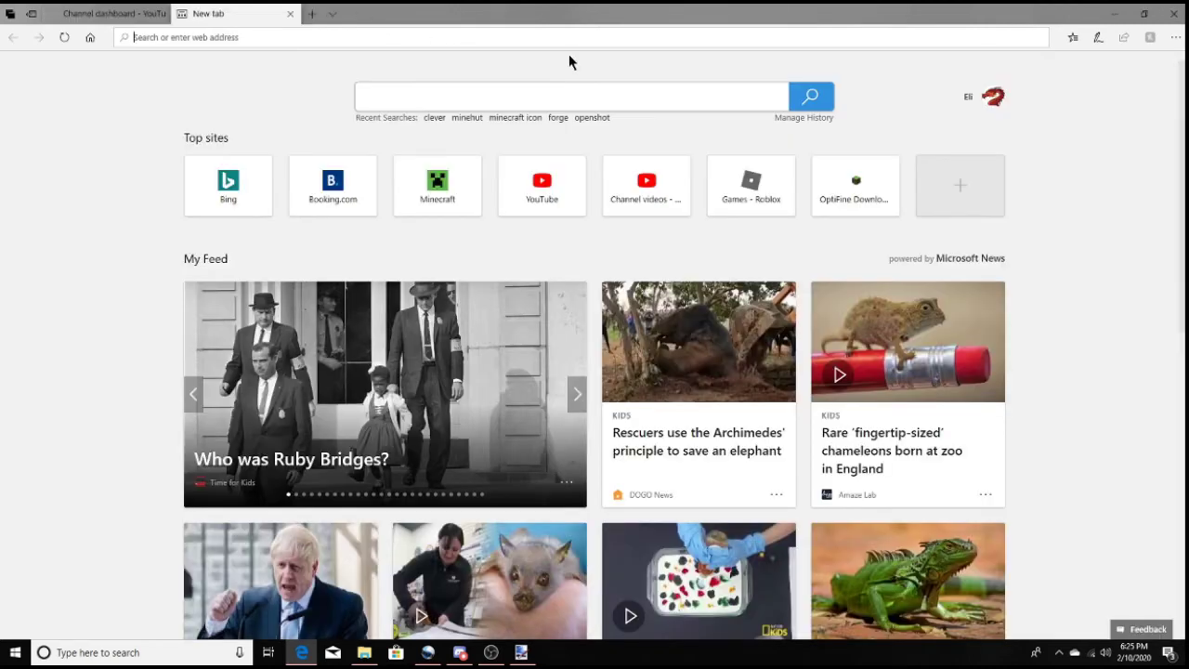
Search the web for 'google images', switch to image results, and search for pacman
text(google ima)
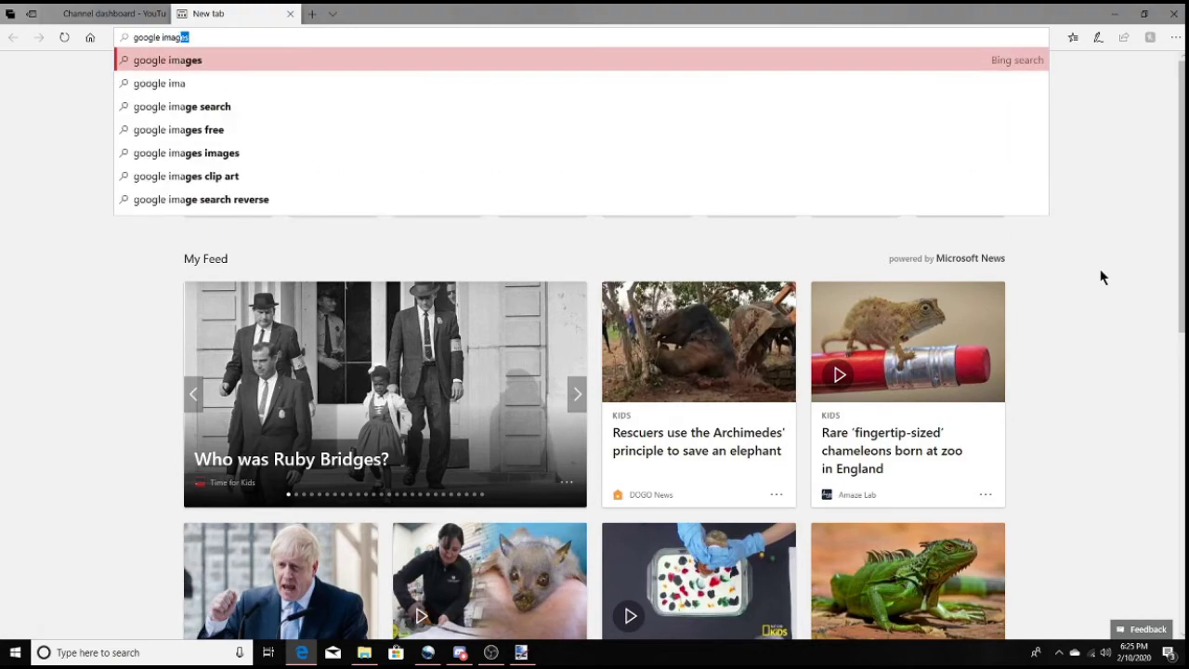
text(gs)
key(Return)
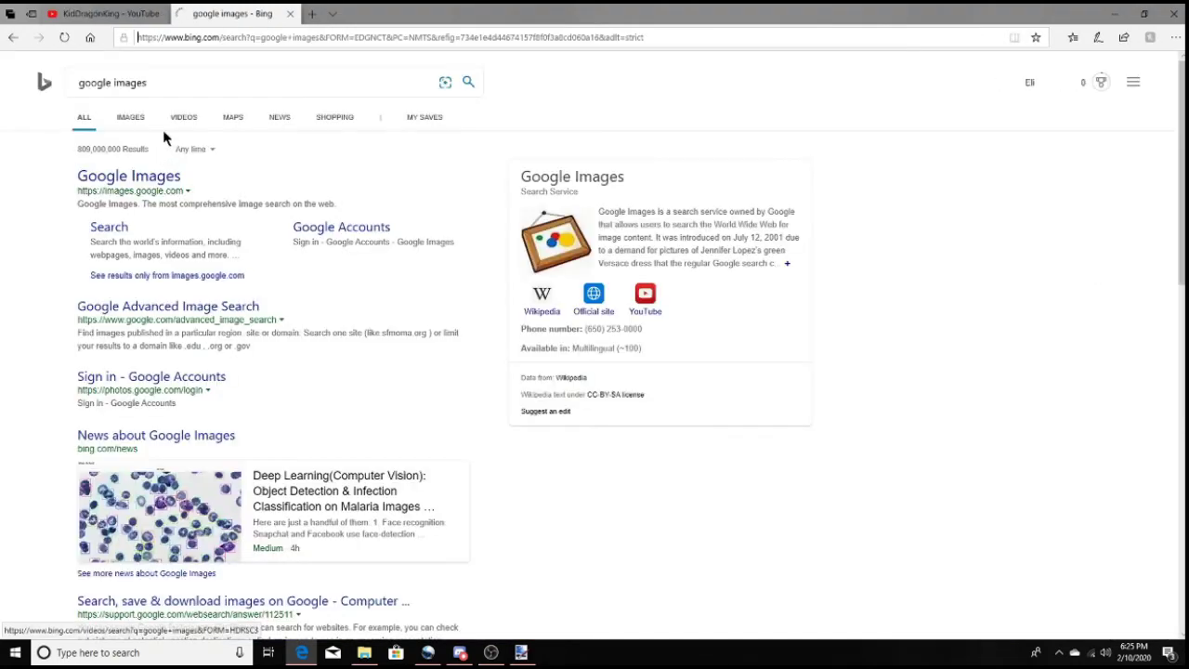
click(138, 119)
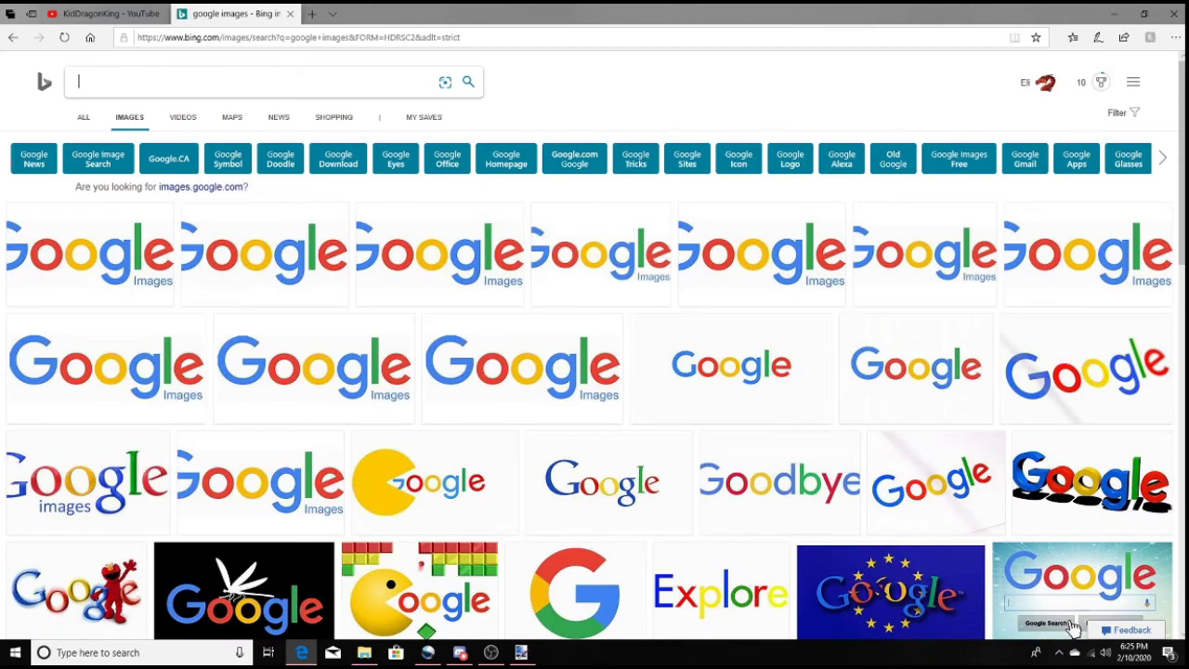
text(pacman)
key(Return)
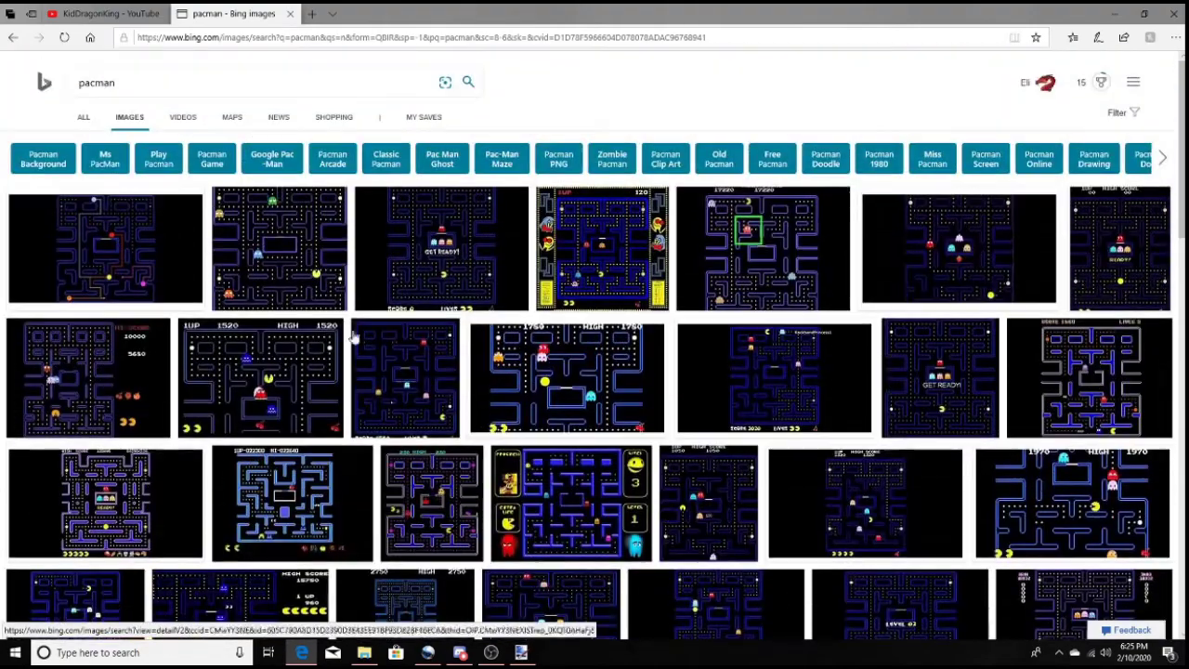
scroll(353, 339, down, 5)
scroll(279, 223, up, 5)
Search images for minecraft logo, browse the results, then close the Bing tab
click(140, 83)
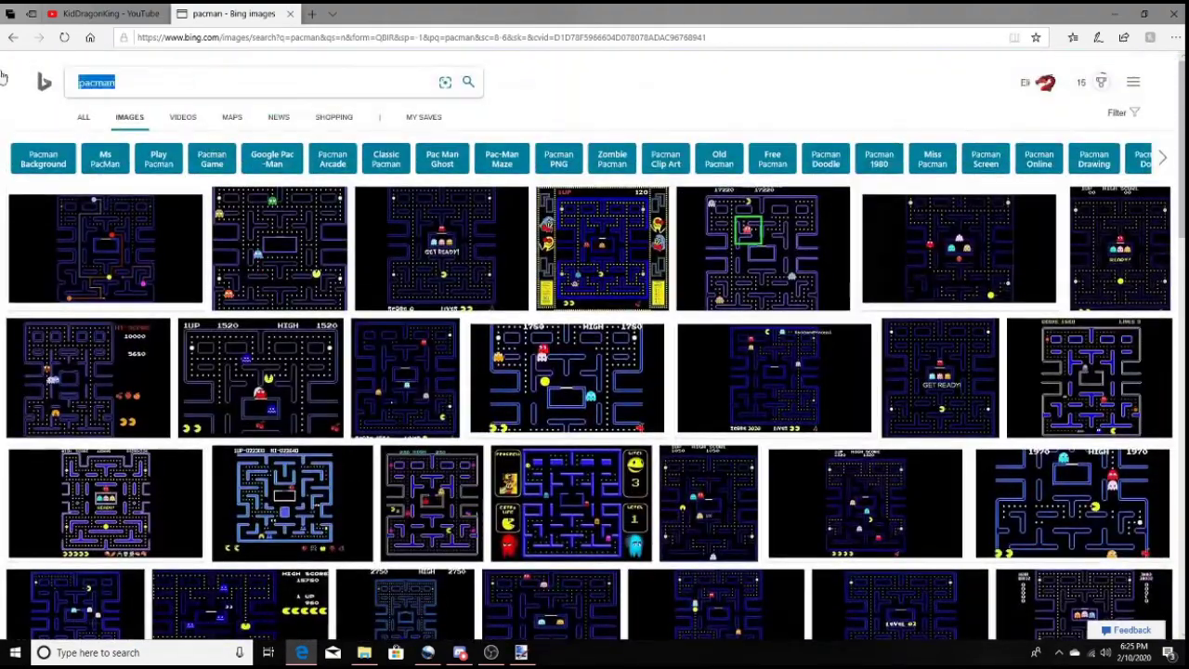
text(minec)
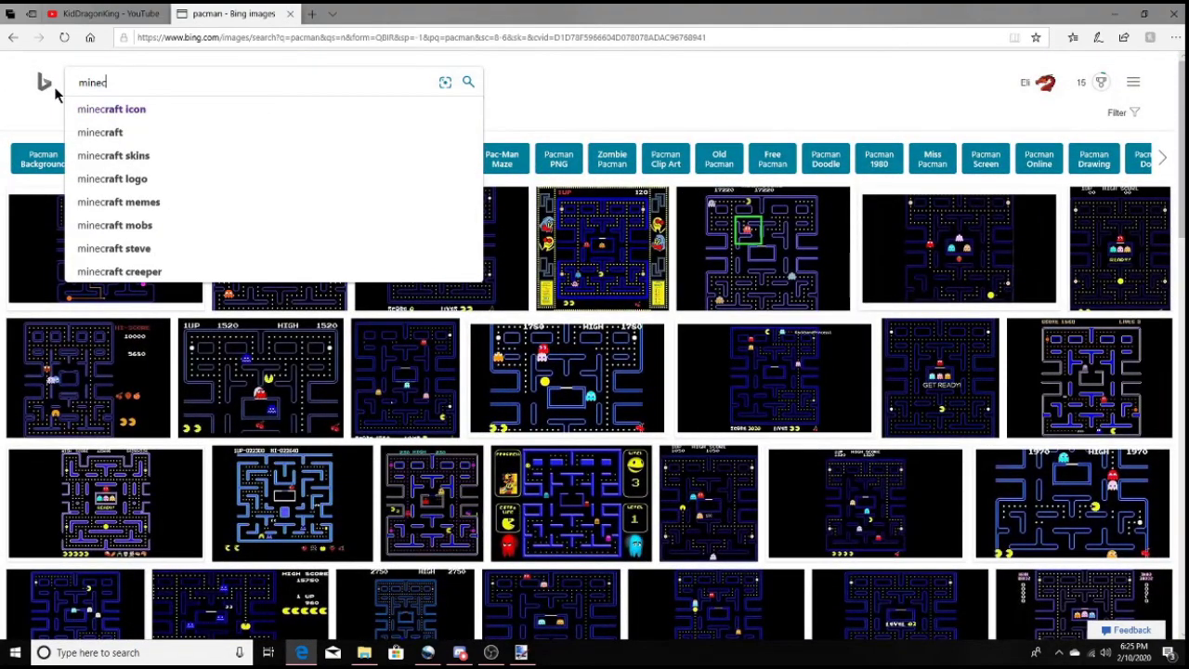
text(raft i)
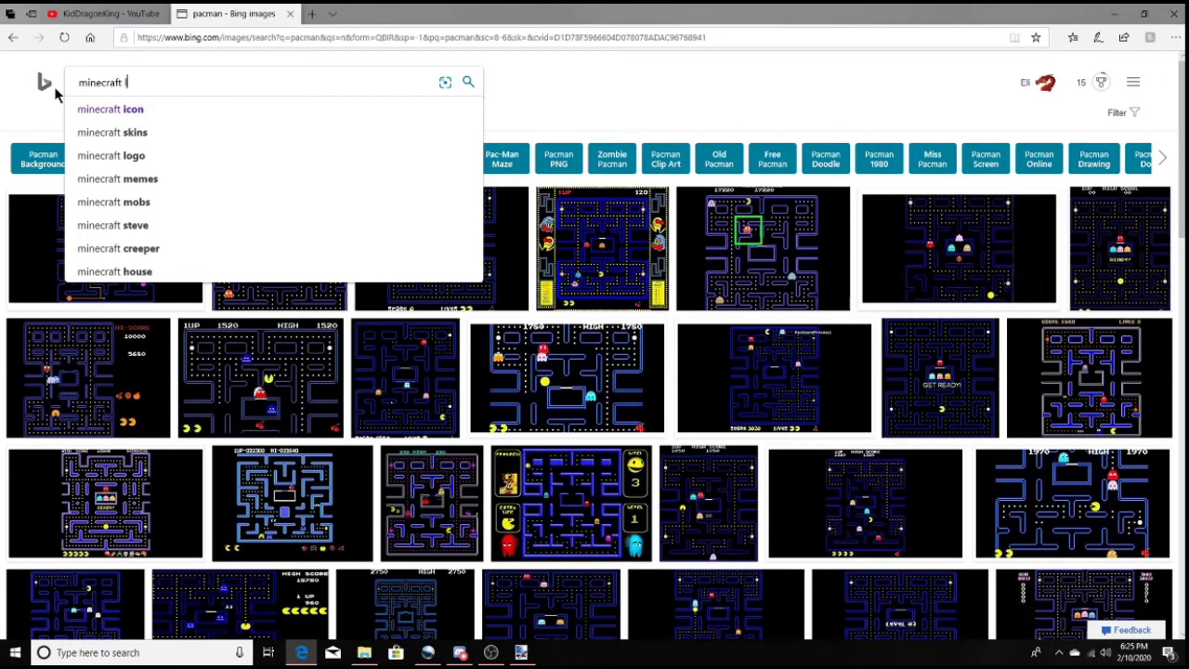
text(ogo)
key(Return)
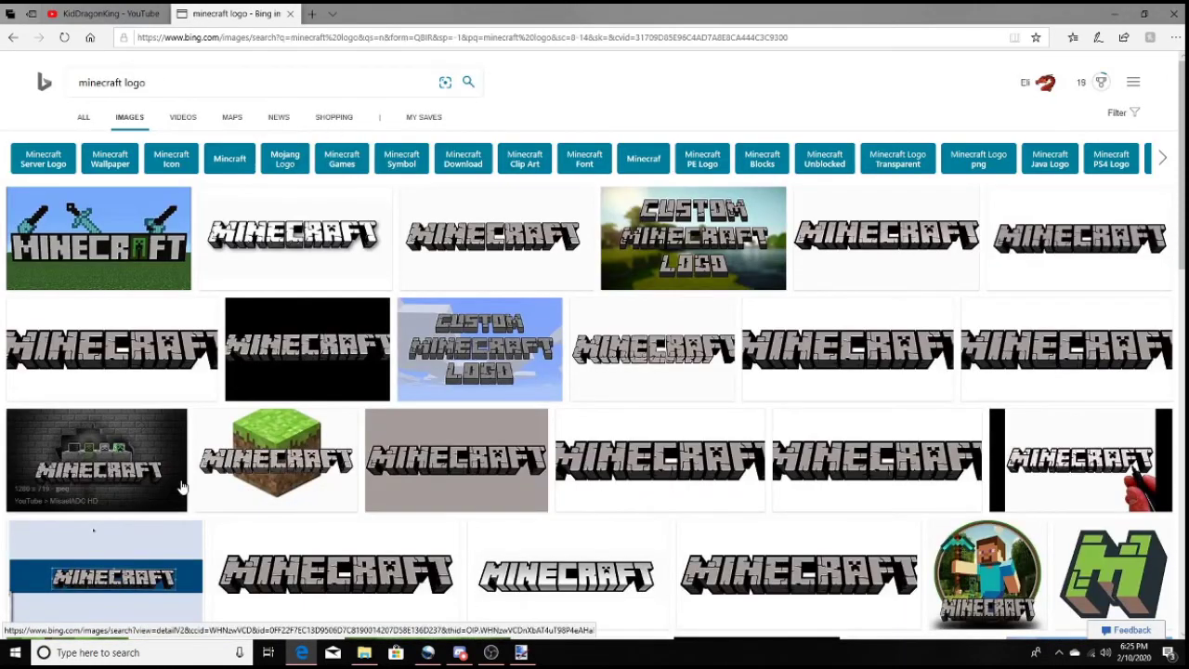
scroll(183, 488, down, 3)
scroll(184, 488, down, 3)
scroll(183, 488, up, 2)
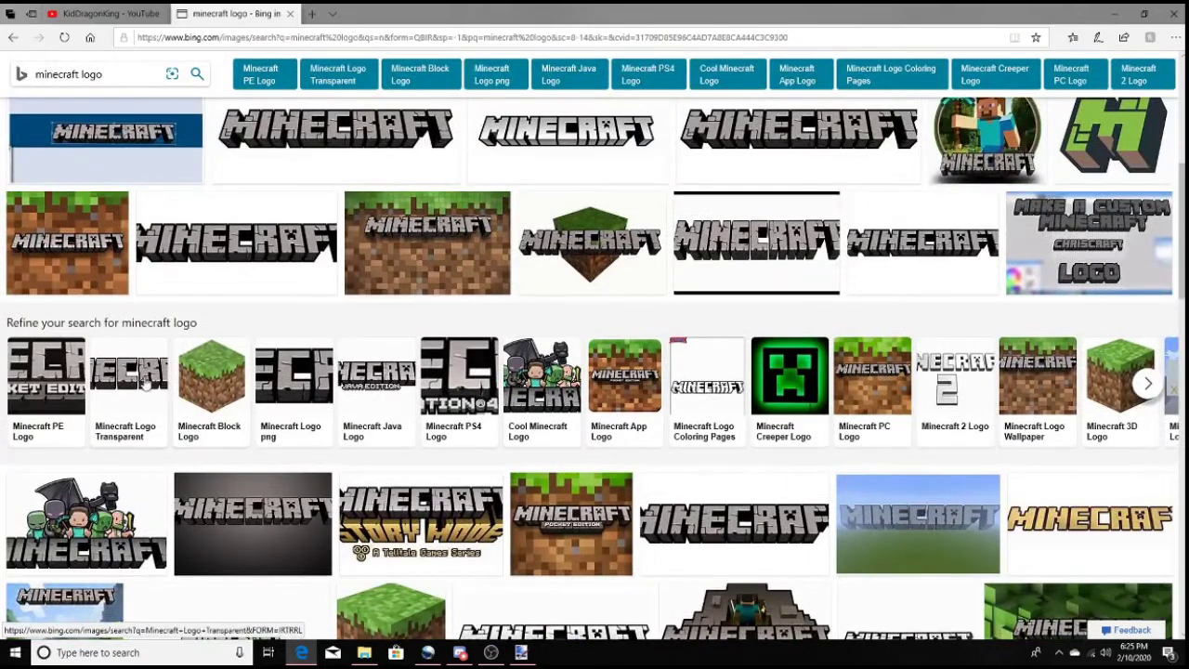
click(291, 14)
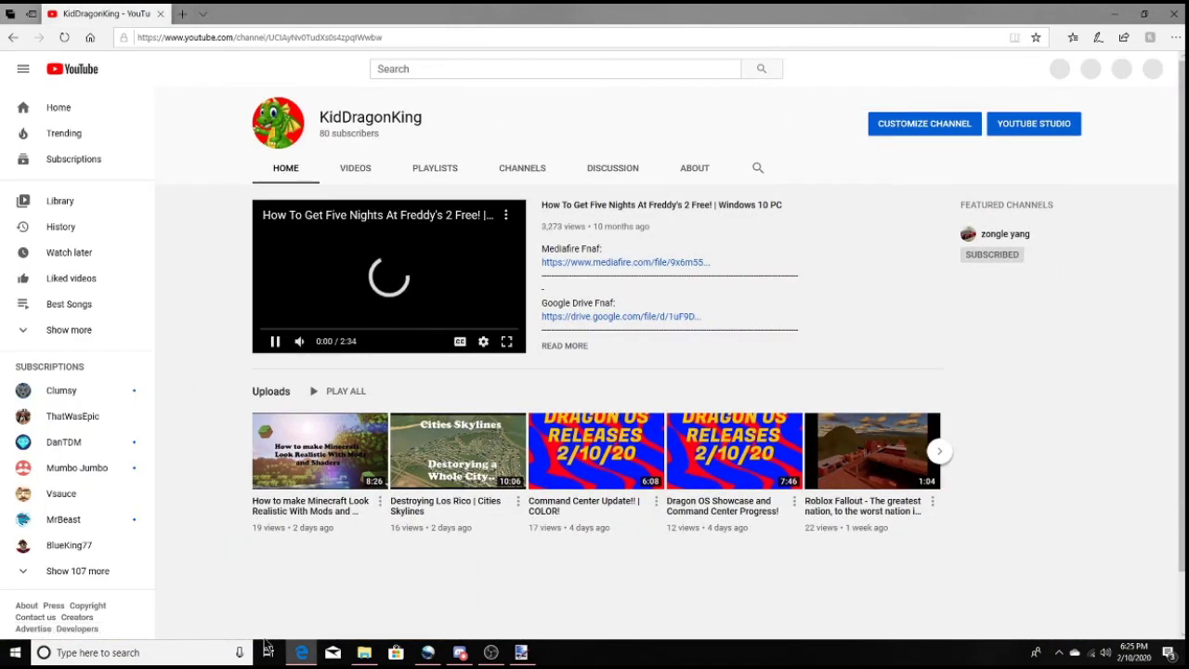